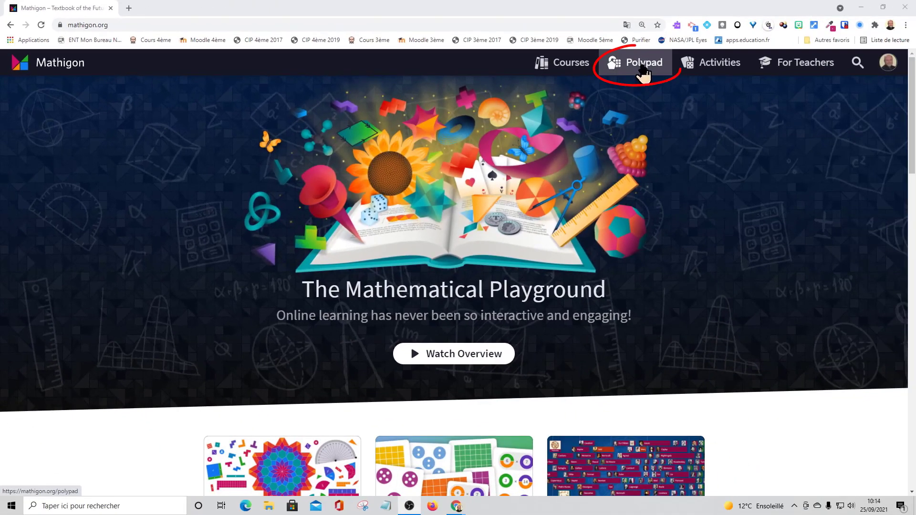
# Open Polypad, expand the Number Tiles under Numbers, and place a blue ten-unit bar near the top of the canvas
pyautogui.click(642, 68)
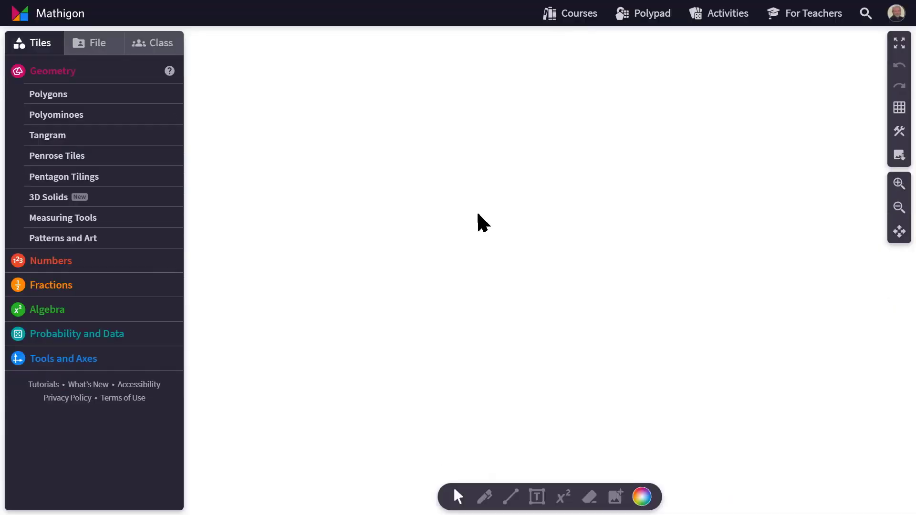
pyautogui.click(46, 265)
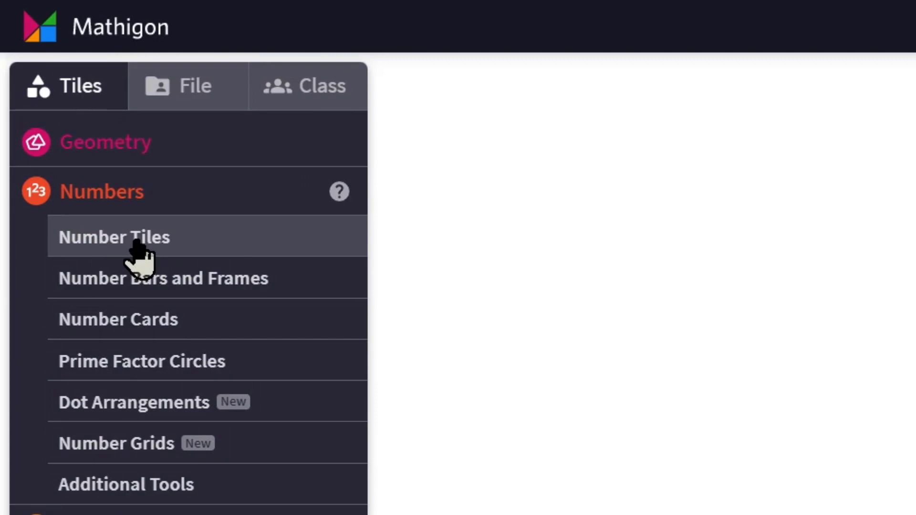
pyautogui.click(138, 244)
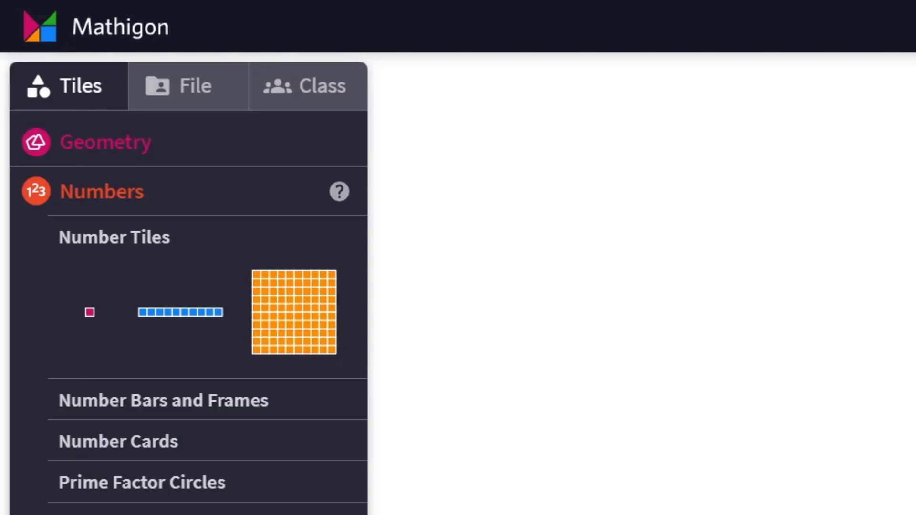
pyautogui.moveTo(171, 313); pyautogui.dragTo(736, 356)
pyautogui.moveTo(806, 354); pyautogui.dragTo(664, 67)
pyautogui.moveTo(90, 313); pyautogui.dragTo(41, 169)
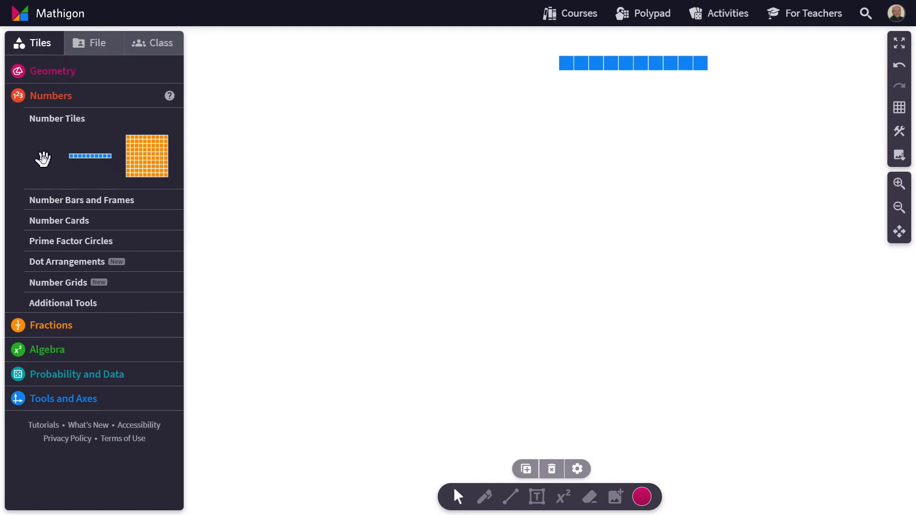
# Place a single red unit tile on the canvas and duplicate it five times to get six unit tiles
pyautogui.moveTo(45, 159); pyautogui.dragTo(263, 98)
pyautogui.hotkey('ctrl', 'd')
pyautogui.hotkey('ctrl', 'd')
pyautogui.hotkey('ctrl', 'd')
pyautogui.hotkey('ctrl', 'd')
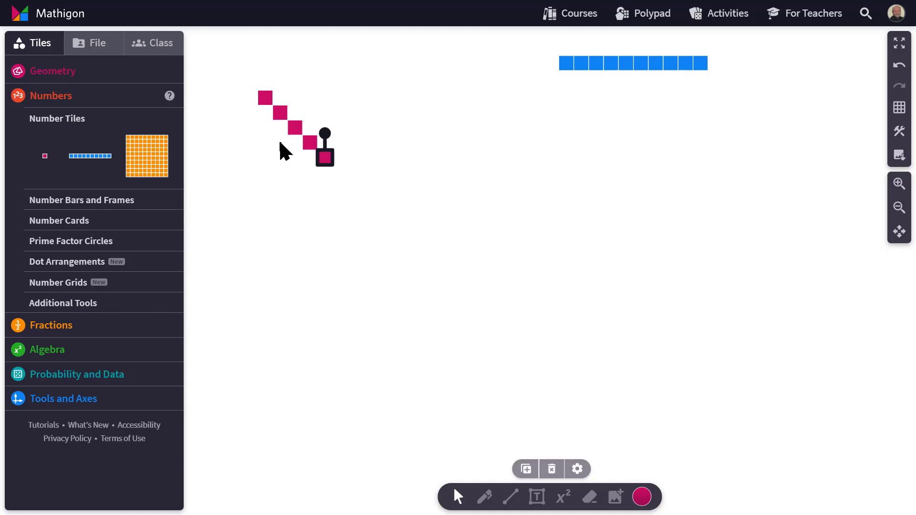
pyautogui.hotkey('ctrl', 'd')
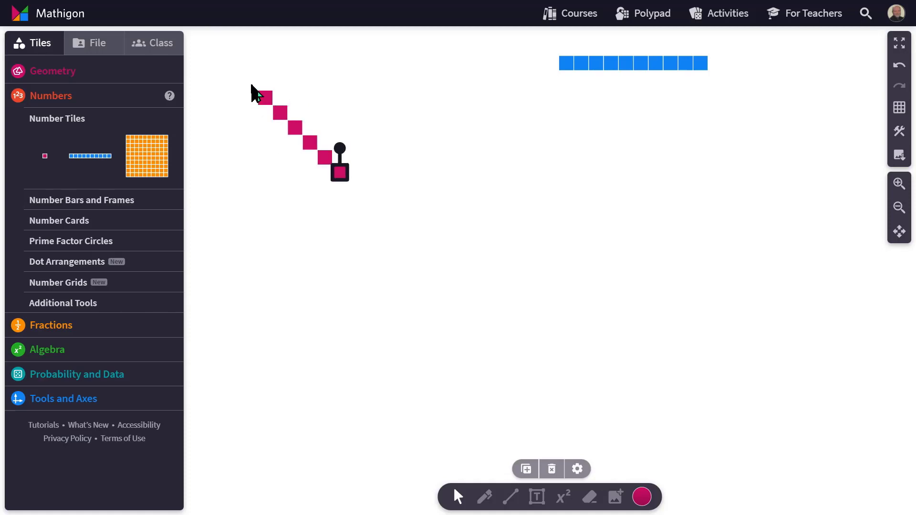
# Merge the six red unit tiles into one bar and delete that bar
pyautogui.moveTo(252, 84); pyautogui.dragTo(353, 183)
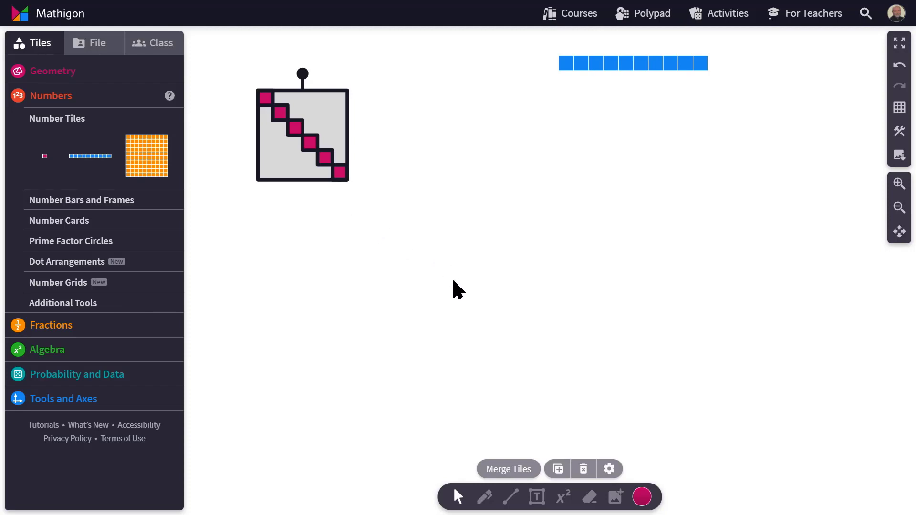
pyautogui.click(512, 470)
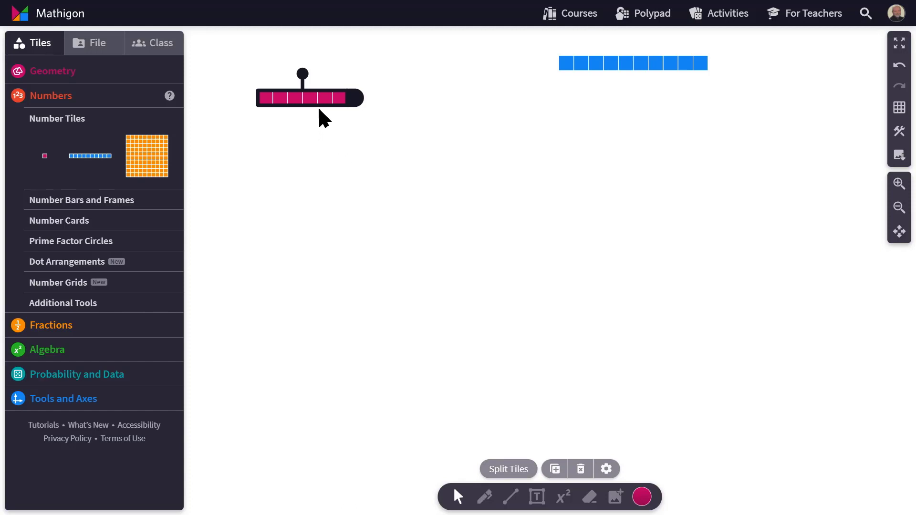
pyautogui.click(583, 470)
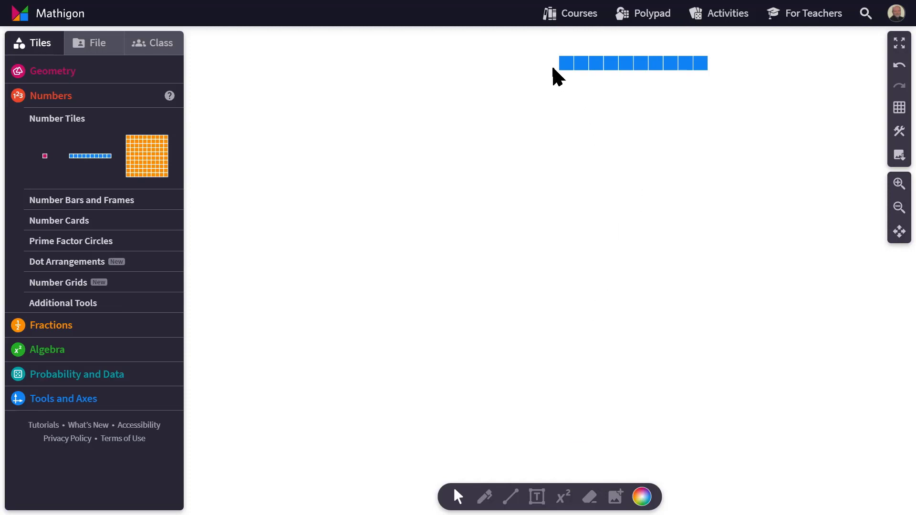
# Move the blue ten-unit bar toward the canvas's upper left, split it into single tiles and delete the last four
pyautogui.moveTo(561, 50); pyautogui.dragTo(372, 96)
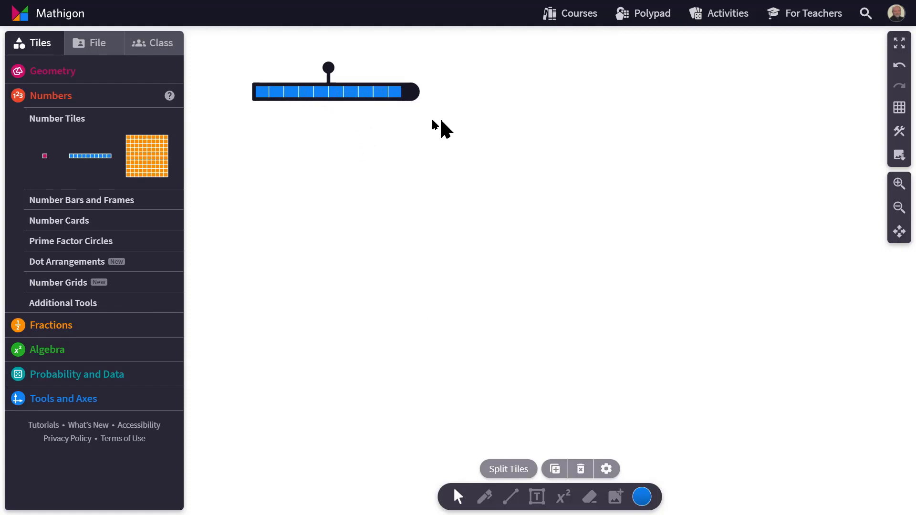
pyautogui.click(516, 472)
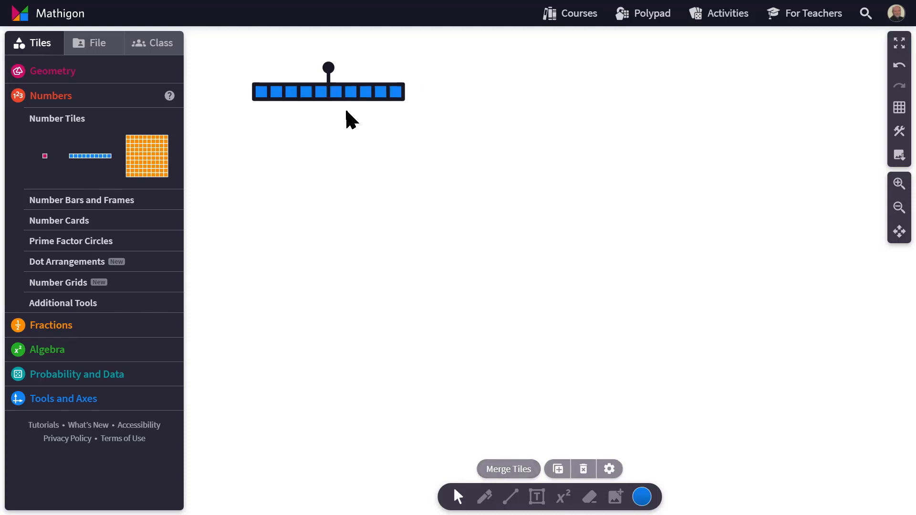
pyautogui.click(412, 107)
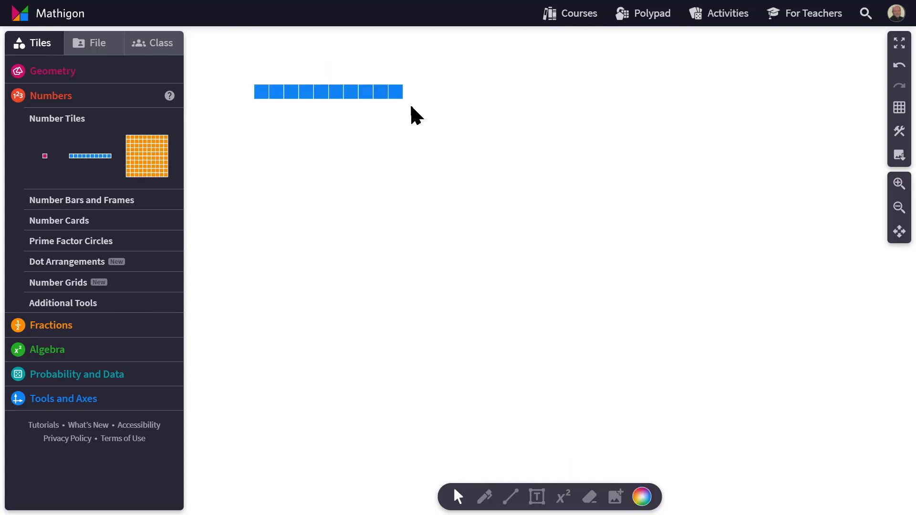
pyautogui.moveTo(413, 104); pyautogui.dragTo(351, 102)
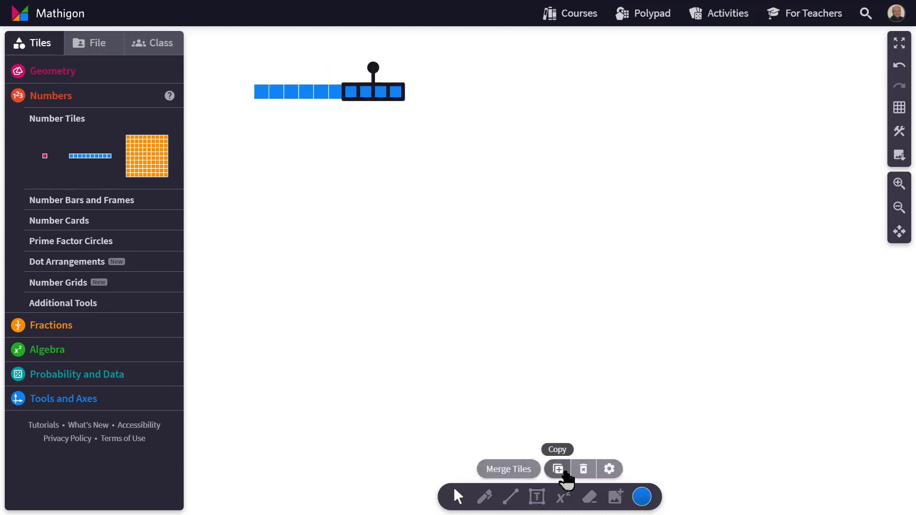
pyautogui.click(583, 469)
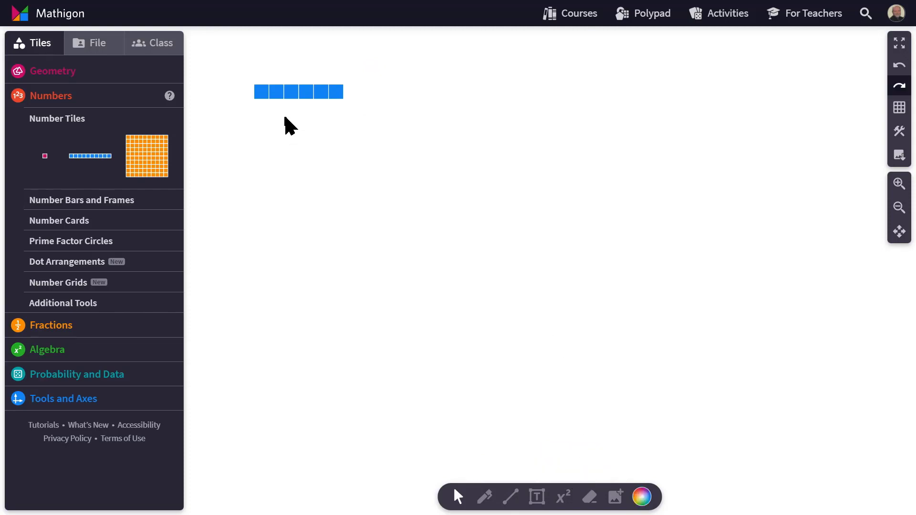
# Merge the six remaining blue tiles into one bar and reposition it near the top of the canvas
pyautogui.moveTo(248, 67); pyautogui.dragTo(309, 76)
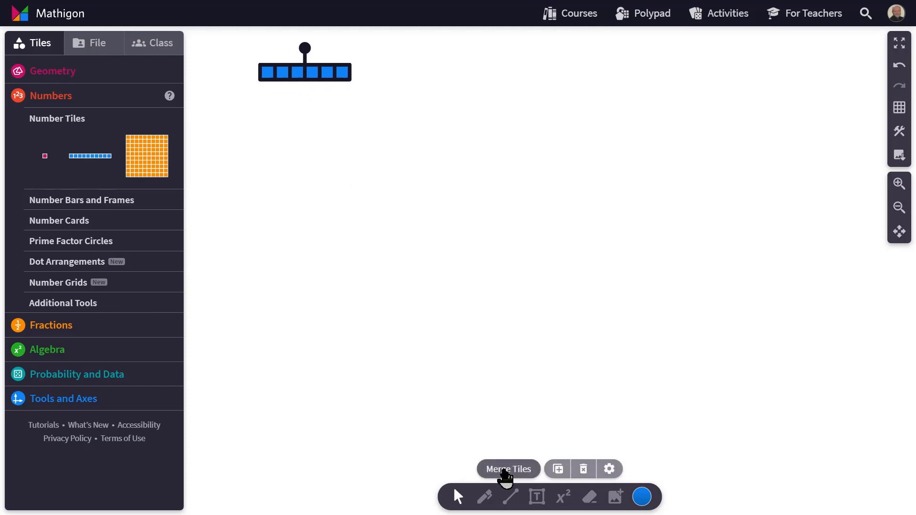
pyautogui.click(505, 473)
pyautogui.click(355, 152)
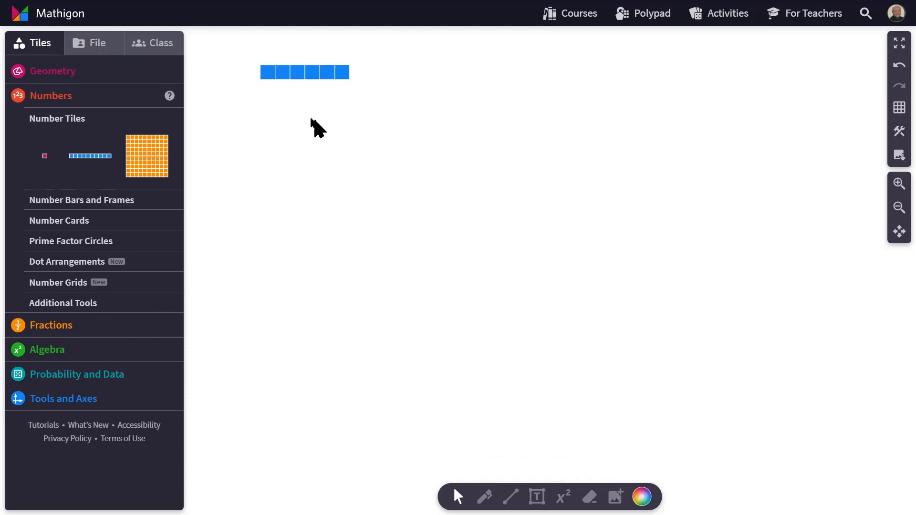
pyautogui.moveTo(290, 72); pyautogui.dragTo(325, 74)
pyautogui.click(314, 106)
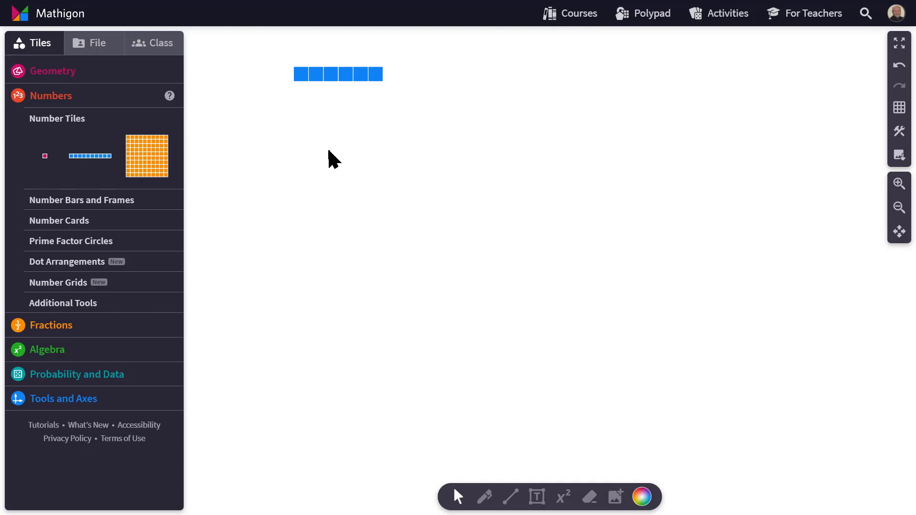
# Duplicate the six-unit blue bar below the original and reshape the copy into two rows of three
pyautogui.click(346, 76)
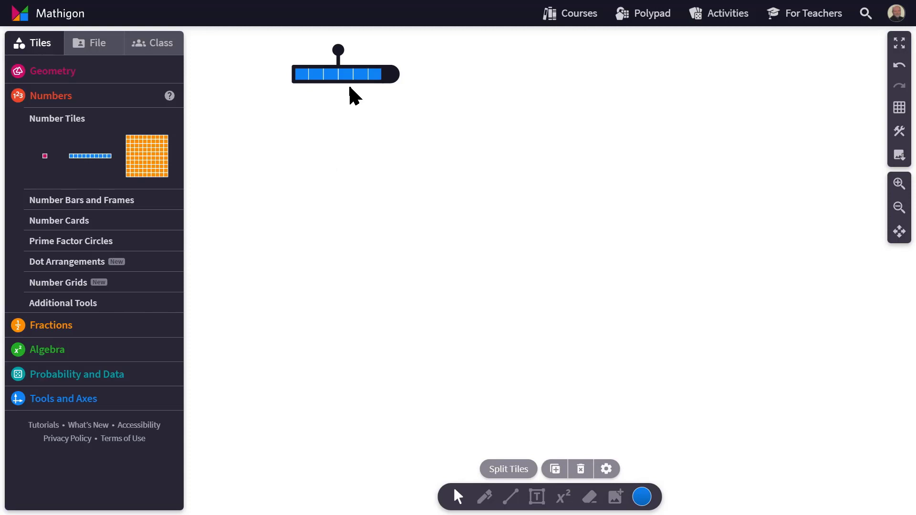
pyautogui.moveTo(352, 79); pyautogui.dragTo(334, 133)
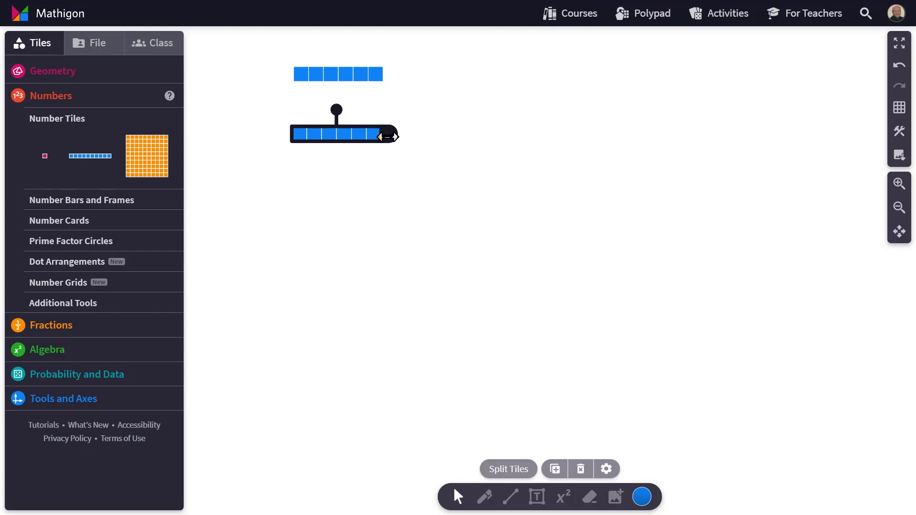
pyautogui.moveTo(382, 135); pyautogui.dragTo(361, 135)
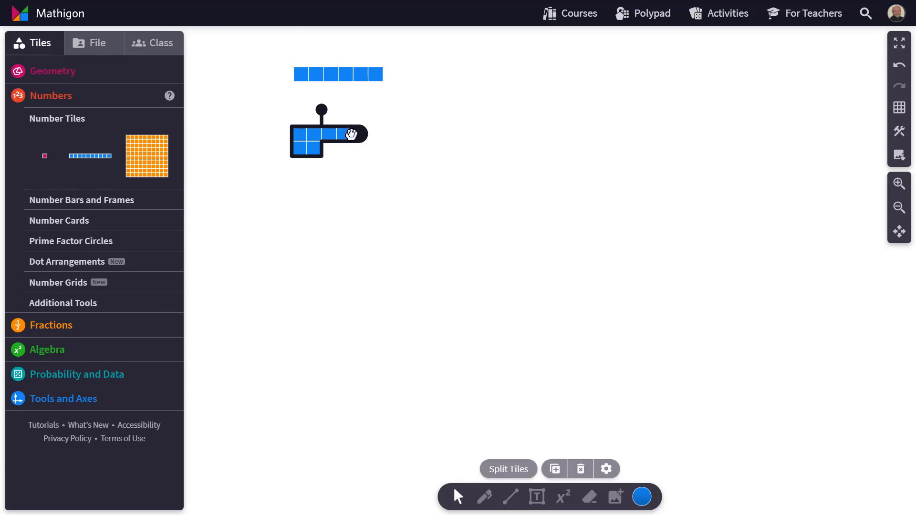
pyautogui.moveTo(351, 134); pyautogui.dragTo(348, 134)
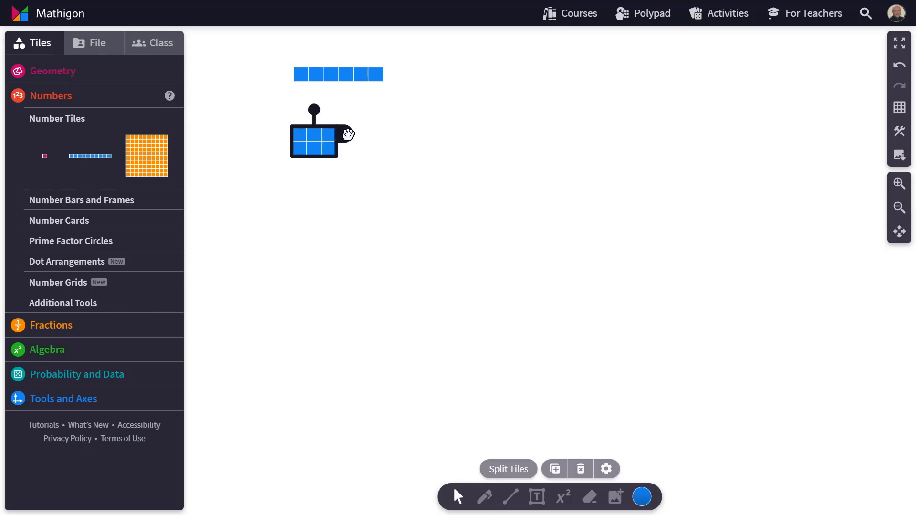
pyautogui.click(378, 150)
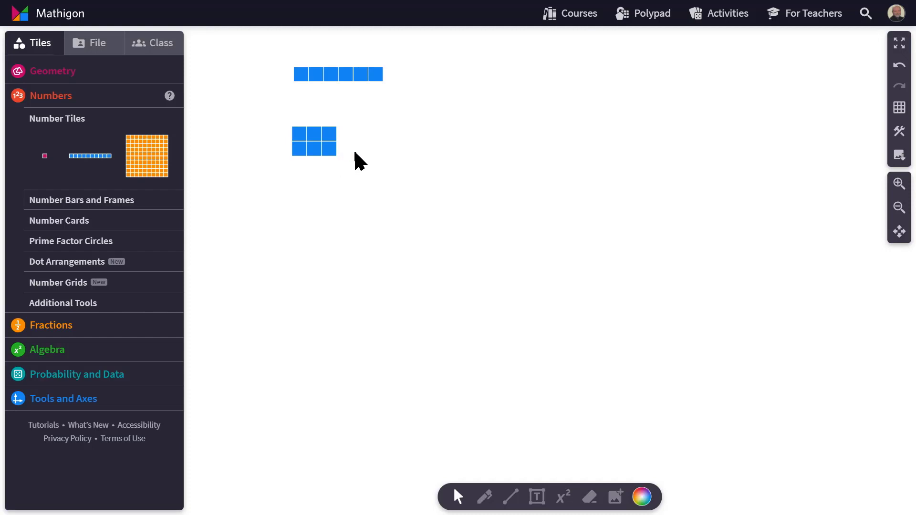
# Add two more copies below the two-row rectangle, reshaping one into three rows of two and the other into a single column of six
pyautogui.click(328, 146)
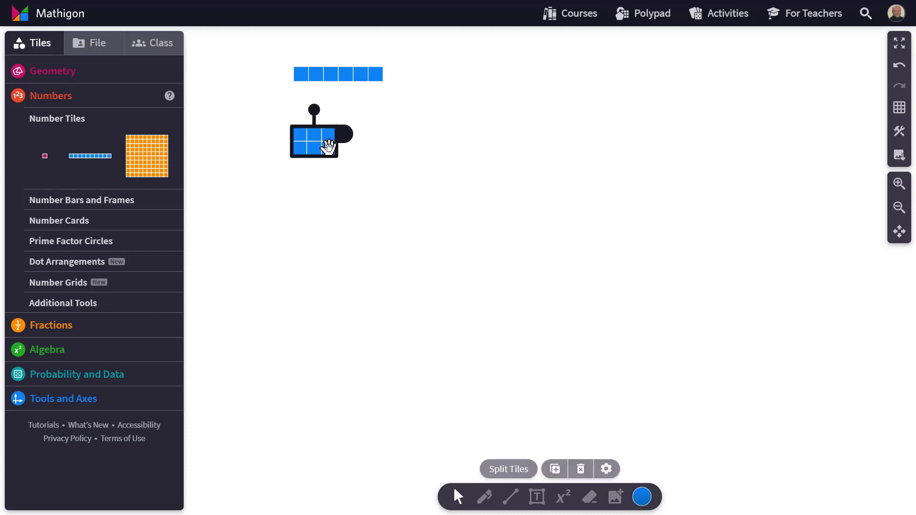
pyautogui.moveTo(328, 146); pyautogui.dragTo(321, 204)
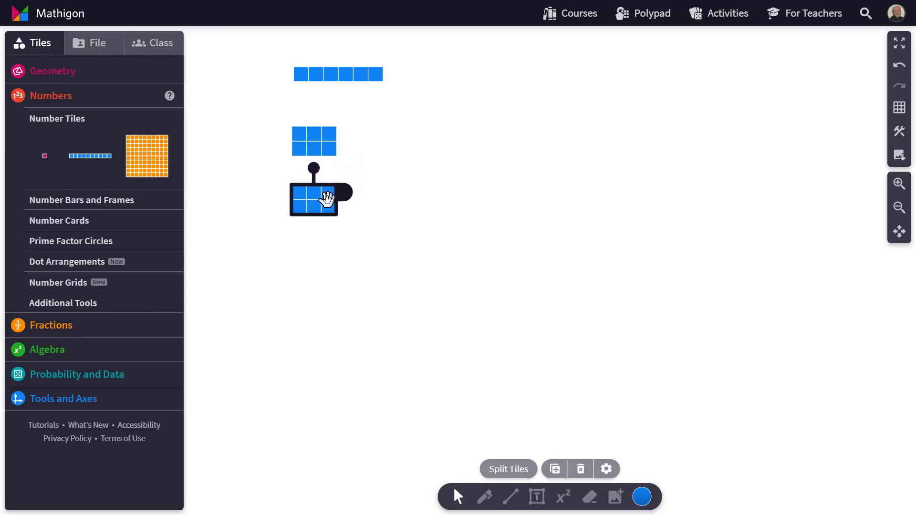
pyautogui.click(344, 192)
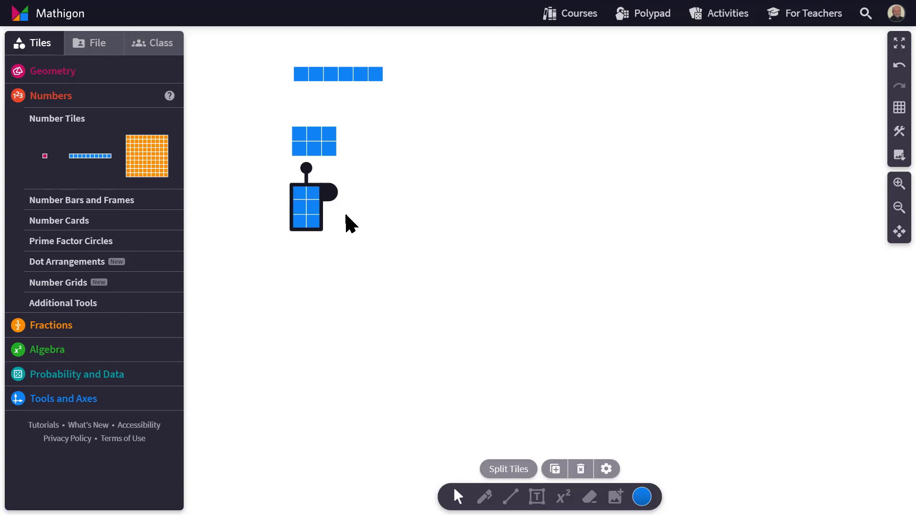
pyautogui.moveTo(305, 210); pyautogui.dragTo(307, 268)
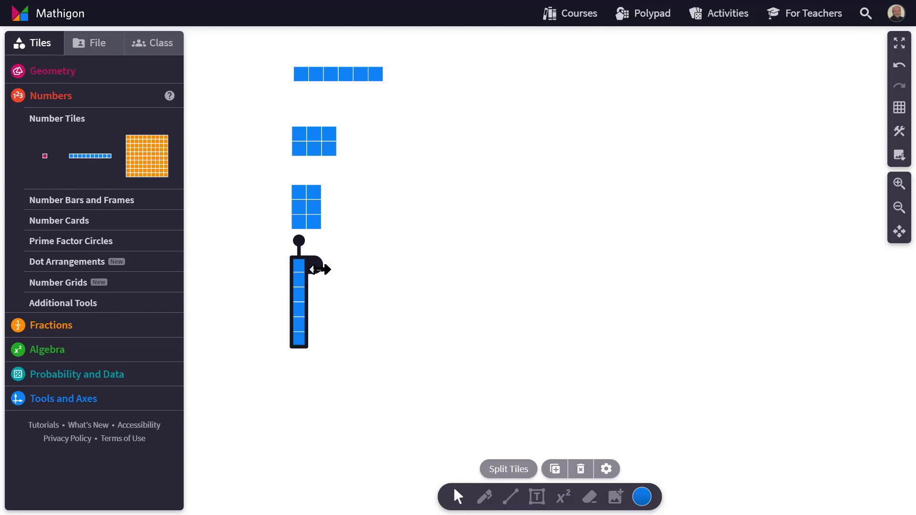
pyautogui.click(314, 295)
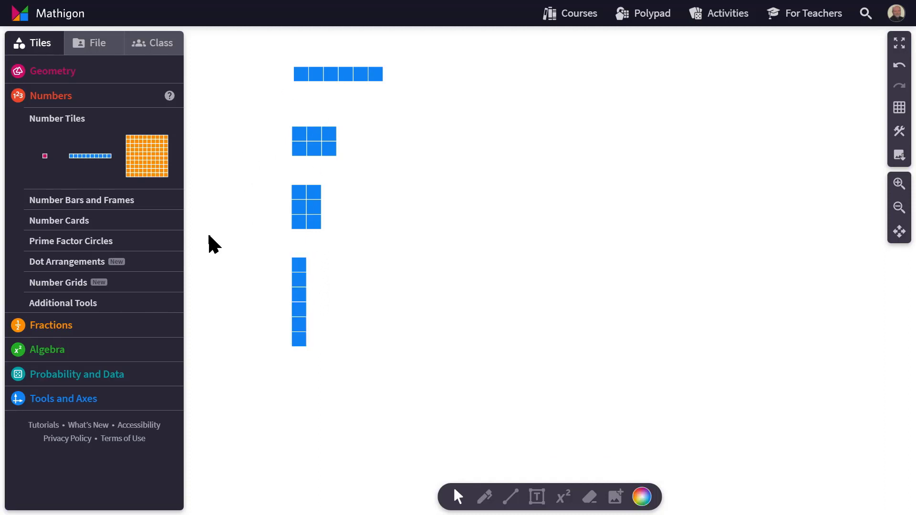
# Place number cards 1, 2, 3 and 6 in front of the four arrangements, matching each one's number of rows
pyautogui.click(72, 224)
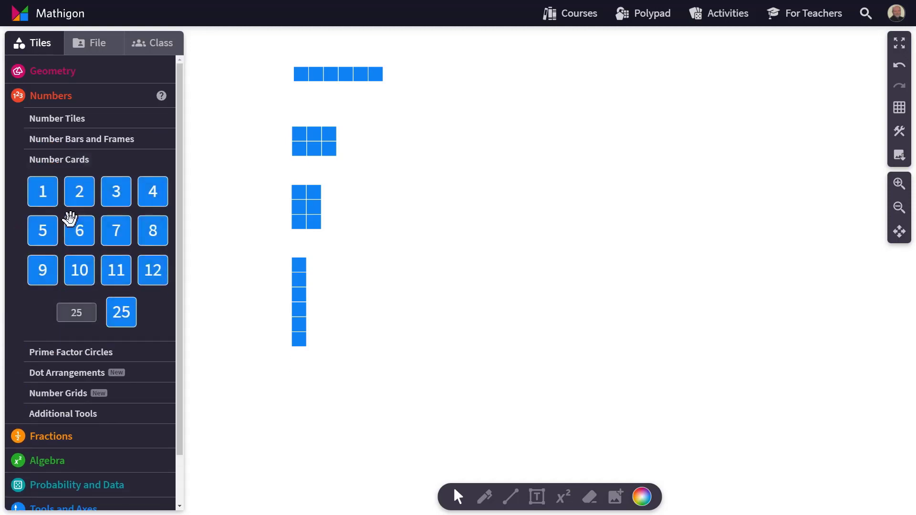
pyautogui.moveTo(42, 192); pyautogui.dragTo(226, 55)
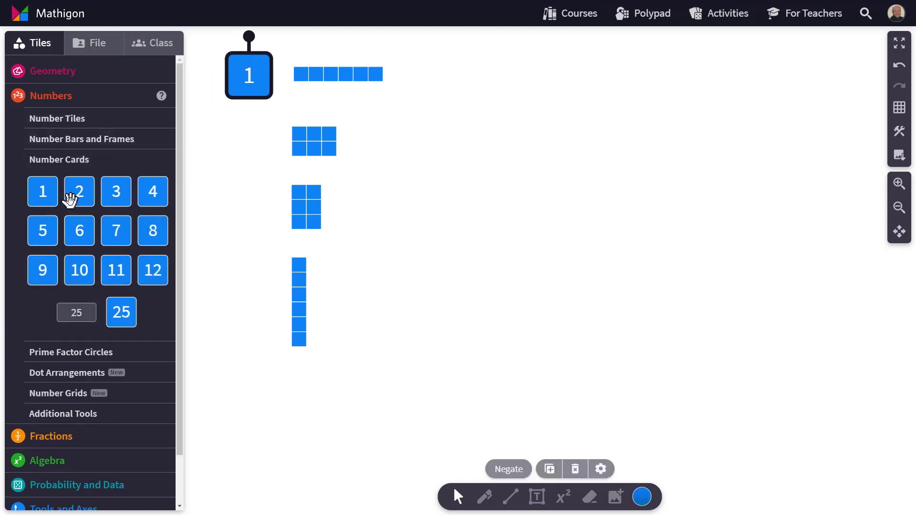
pyautogui.moveTo(70, 200); pyautogui.dragTo(225, 117)
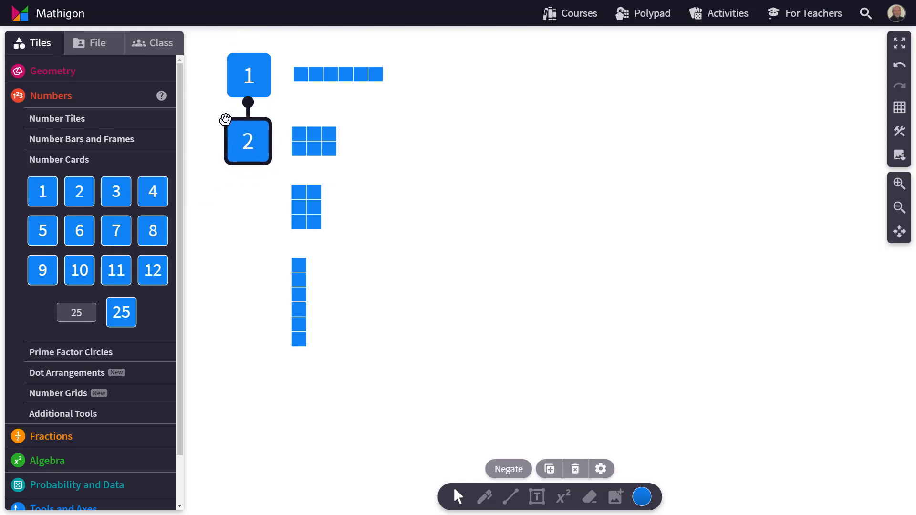
pyautogui.moveTo(106, 200); pyautogui.dragTo(224, 188)
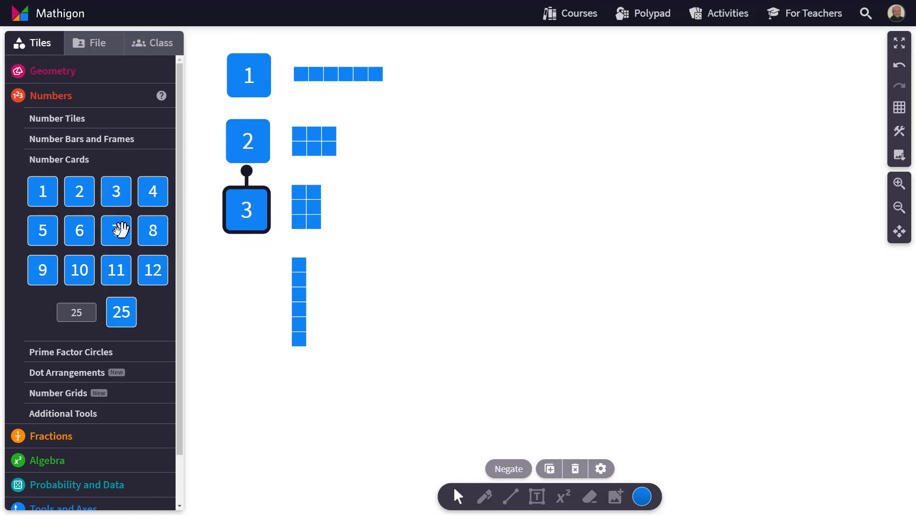
pyautogui.moveTo(81, 233); pyautogui.dragTo(227, 269)
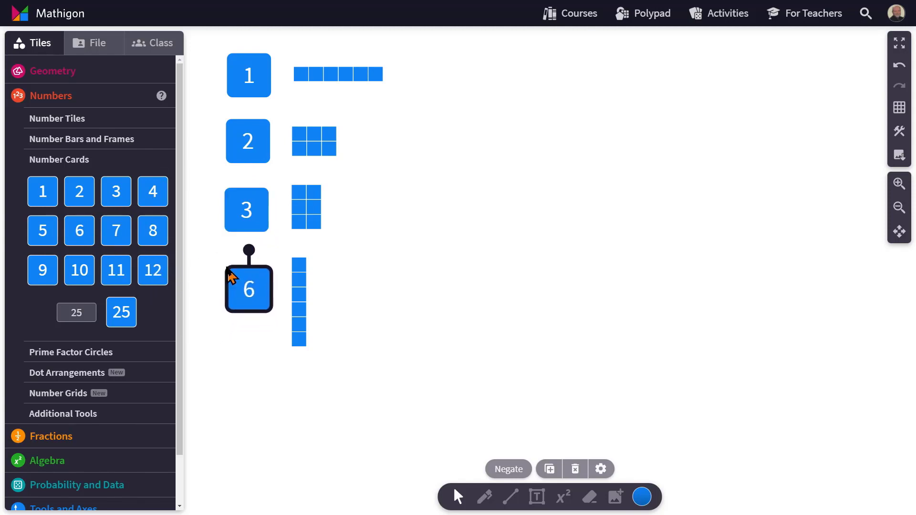
pyautogui.click(384, 292)
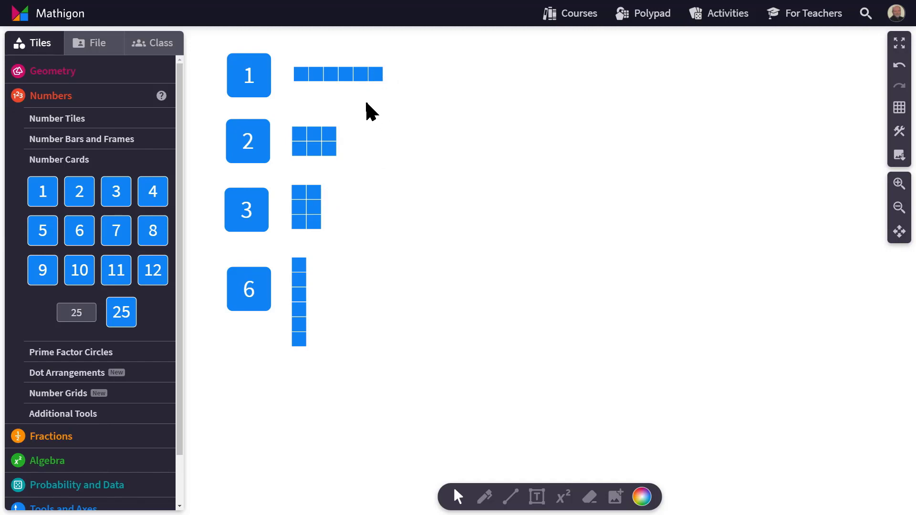
# Recolour the single-row bar of six and the single column of six magenta
pyautogui.click(343, 74)
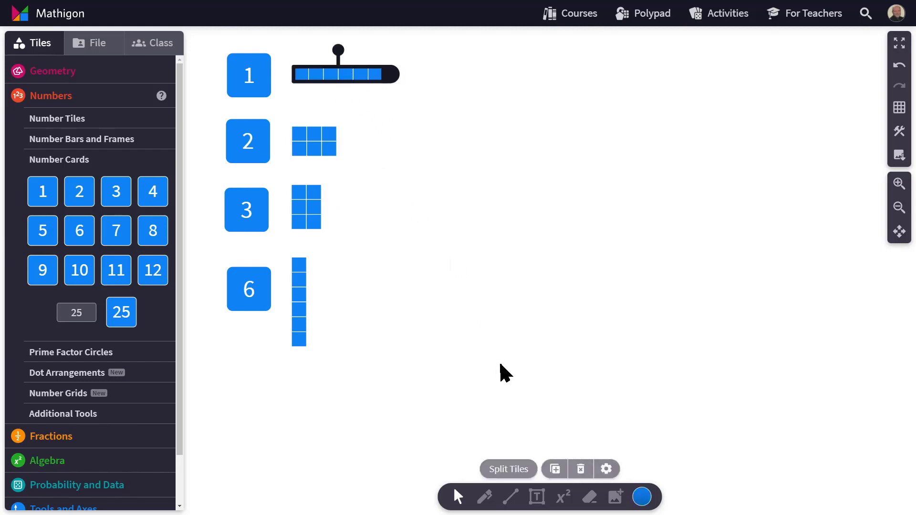
pyautogui.click(642, 497)
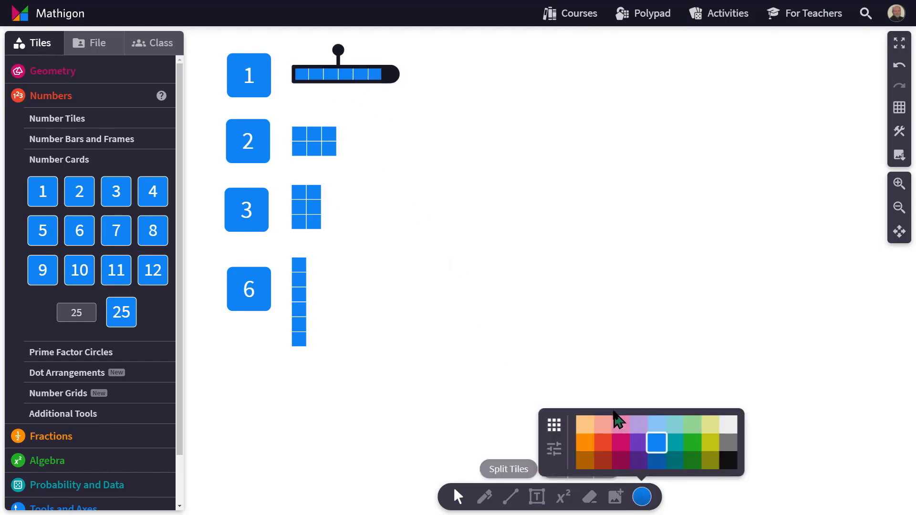
pyautogui.click(621, 451)
pyautogui.click(299, 321)
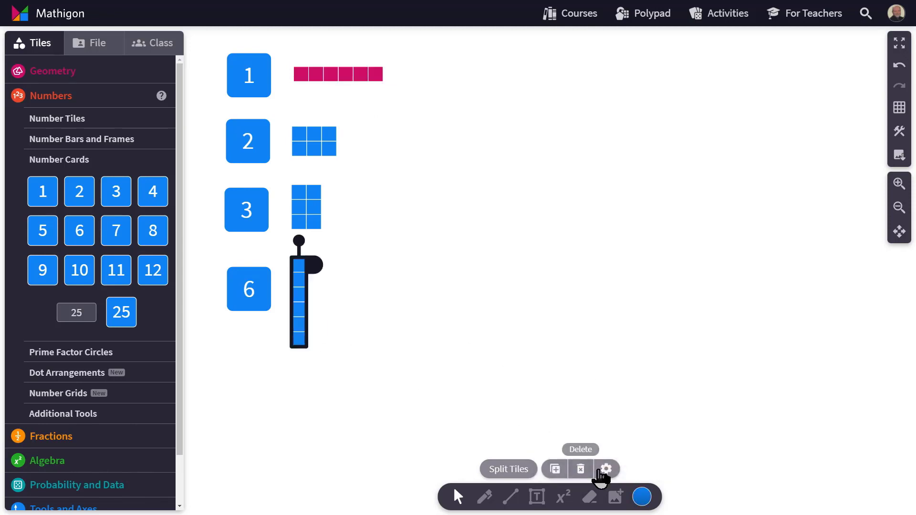
pyautogui.click(640, 497)
pyautogui.click(624, 453)
pyautogui.click(287, 125)
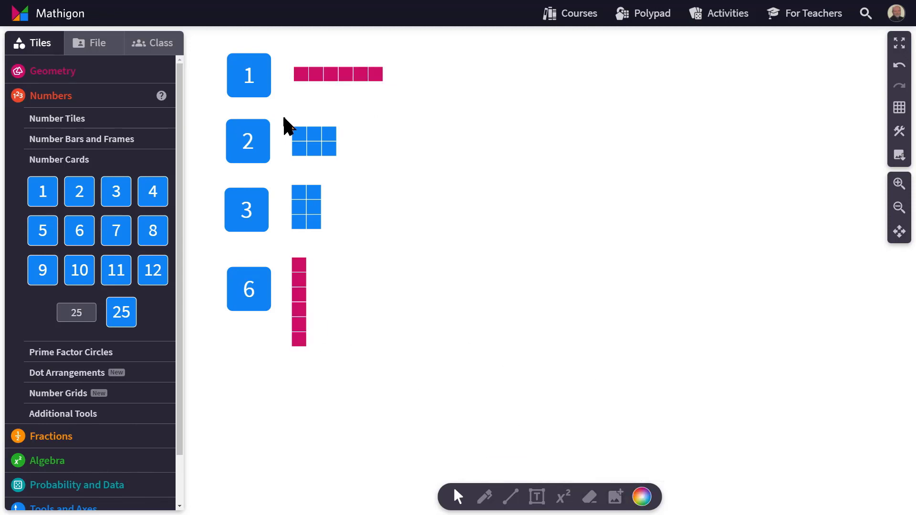
# Recolour both the two-row and the three-row rectangles green
pyautogui.moveTo(287, 125); pyautogui.dragTo(337, 230)
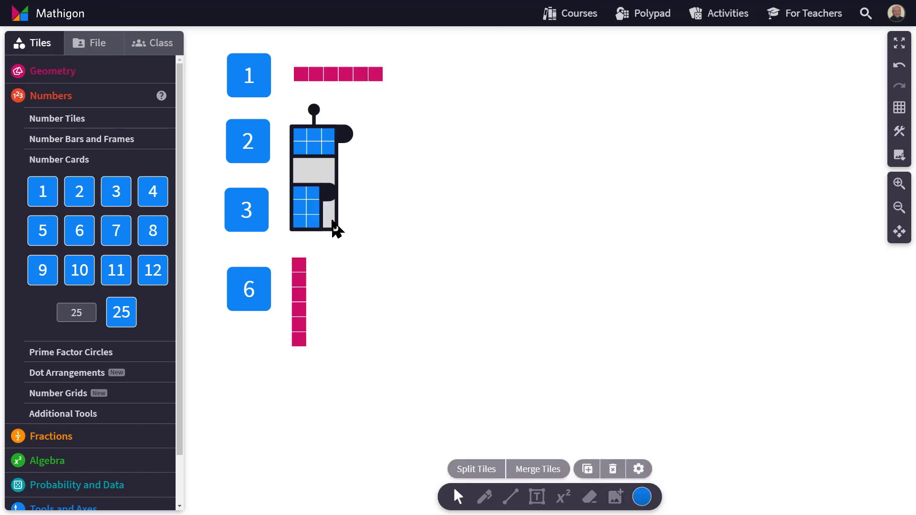
pyautogui.click(641, 497)
pyautogui.click(687, 454)
pyautogui.click(583, 353)
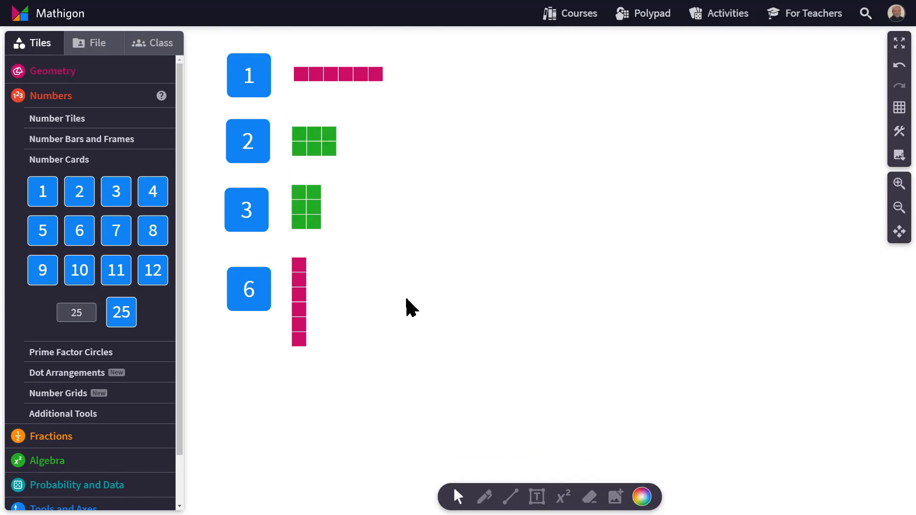
# Recolour number cards 2 and 3 green to match their rectangles
pyautogui.click(241, 129)
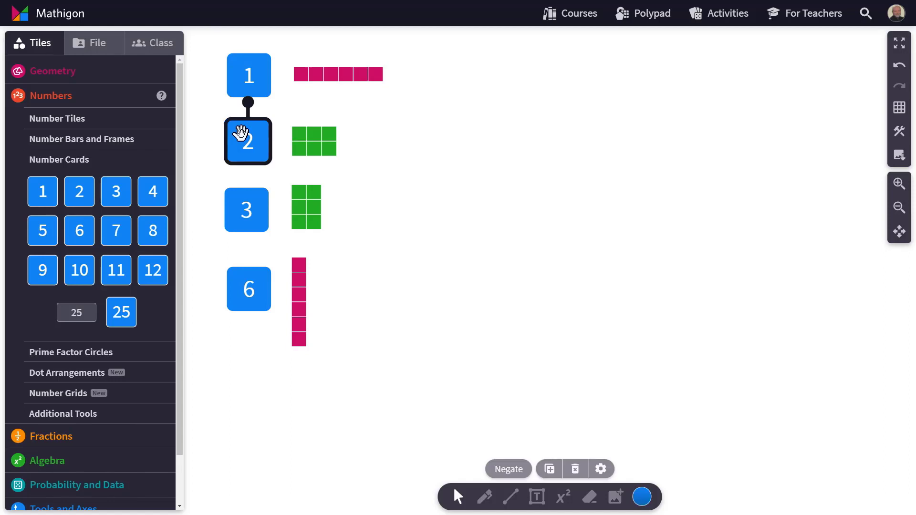
pyautogui.click(641, 496)
pyautogui.click(693, 451)
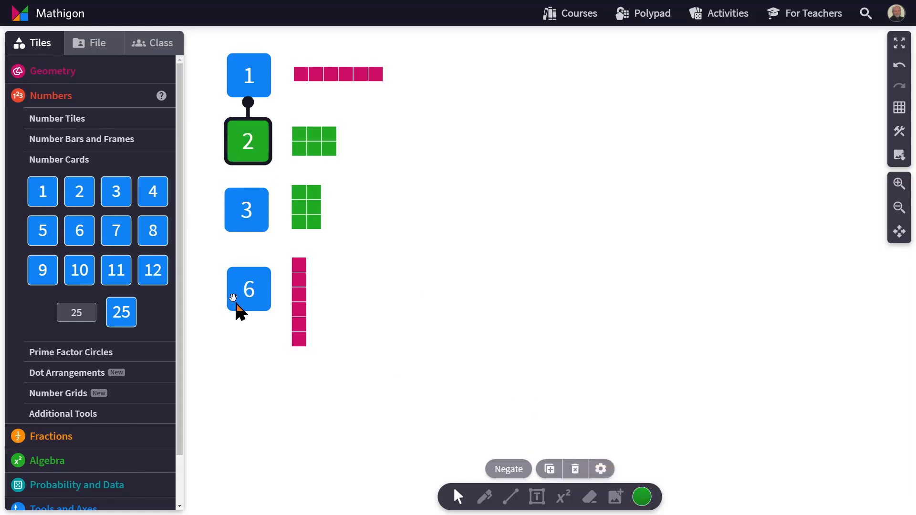
pyautogui.click(249, 213)
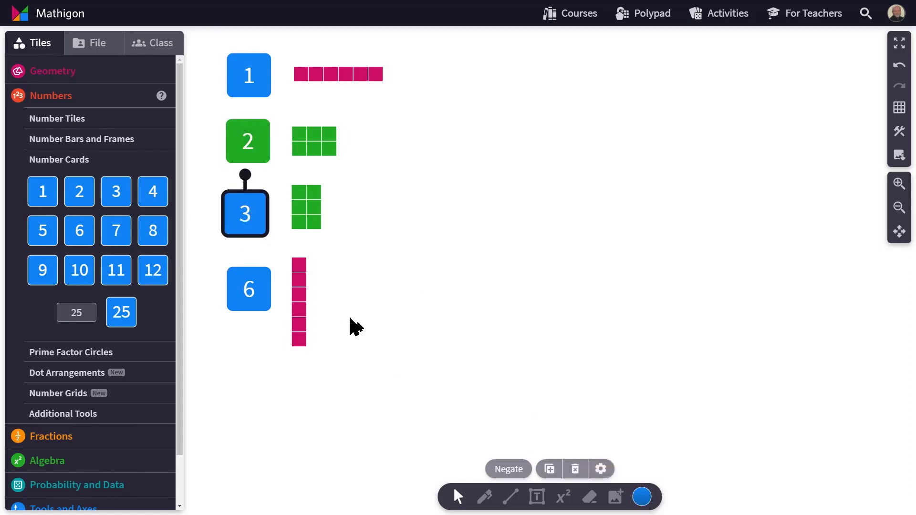
pyautogui.click(642, 496)
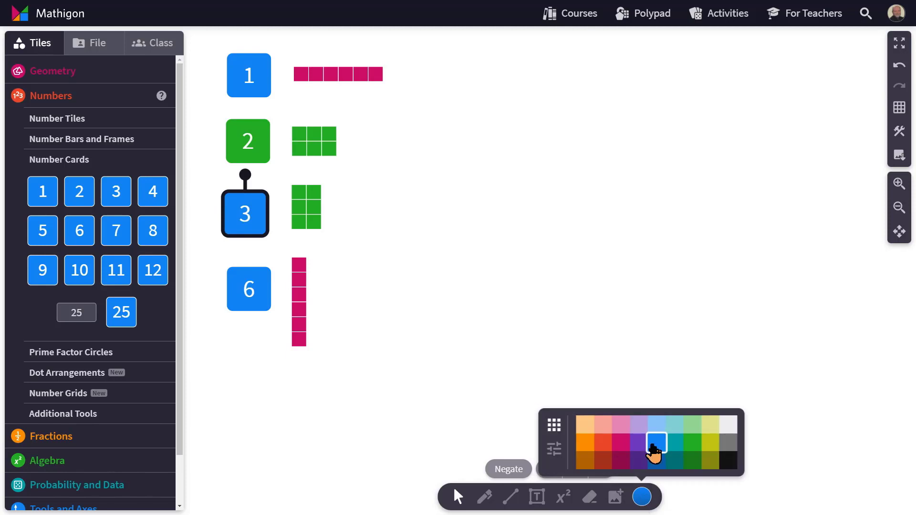
pyautogui.click(690, 450)
pyautogui.click(438, 333)
# Recolour number cards 1 and 6 magenta together to match their tile arrangements
pyautogui.click(252, 77)
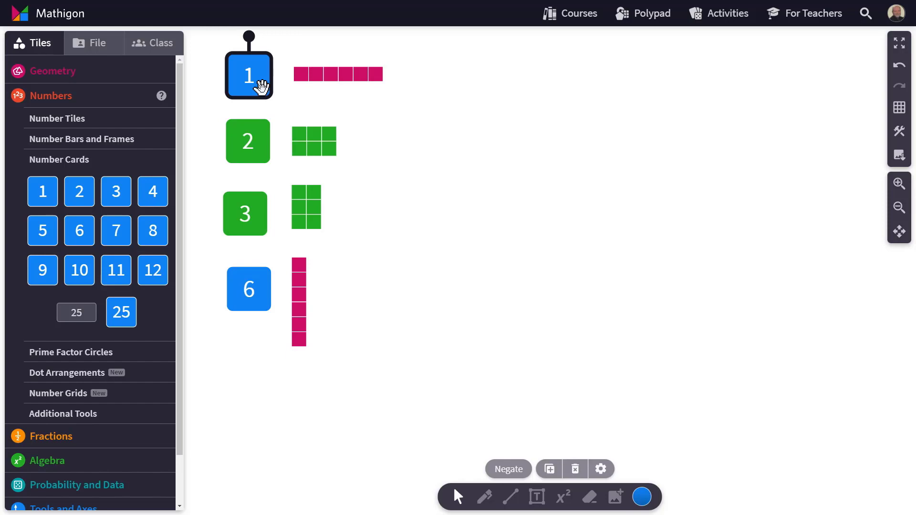
pyautogui.keyDown('shift'); pyautogui.click(237, 290); pyautogui.keyUp('shift')
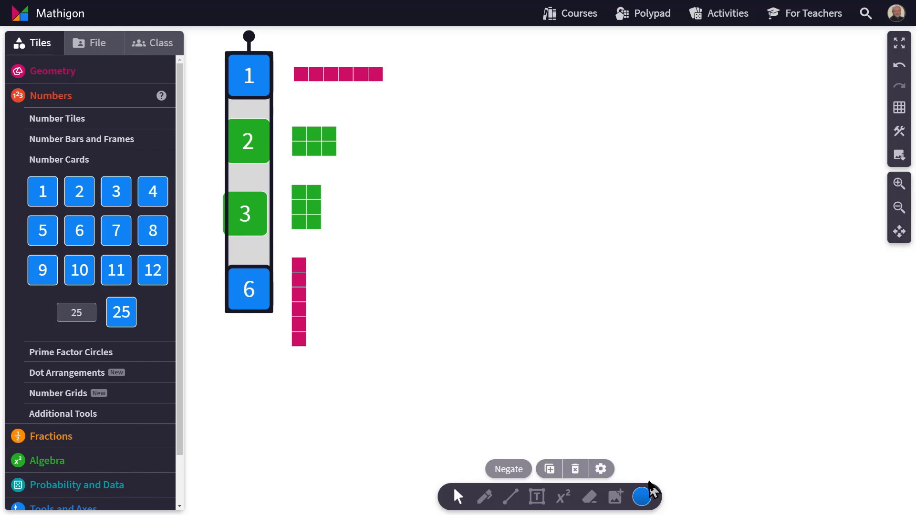
pyautogui.click(642, 497)
pyautogui.click(621, 443)
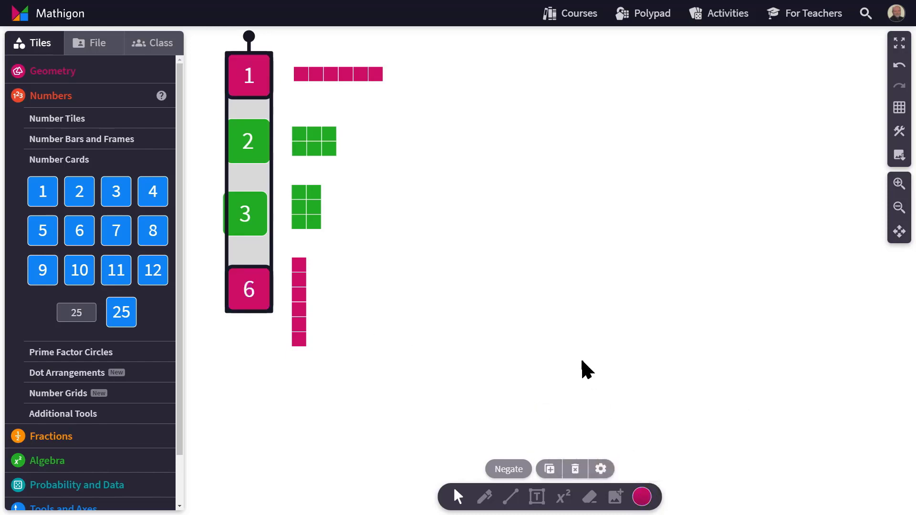
pyautogui.click(583, 362)
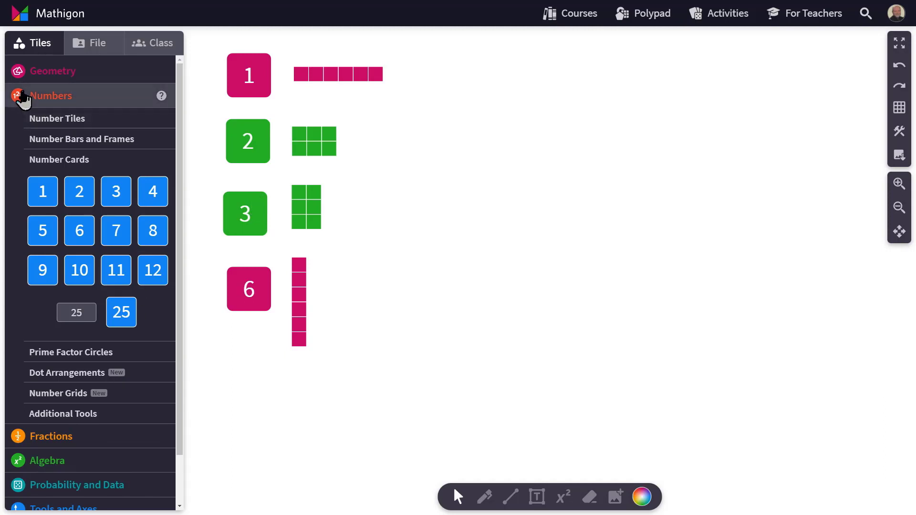
# Add a ten-unit bar in the empty area beside the divisors of 6 and place three single-unit tiles beneath it
pyautogui.click(38, 119)
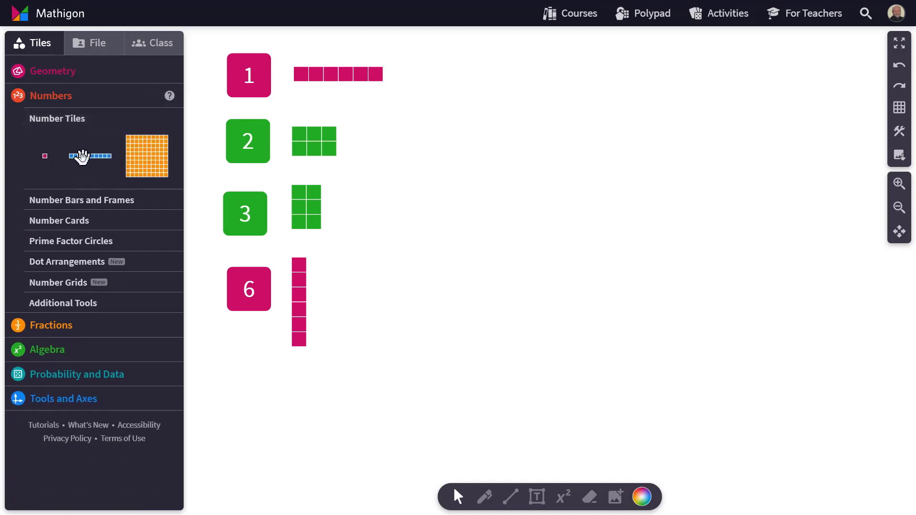
pyautogui.click(75, 149)
pyautogui.moveTo(511, 253); pyautogui.dragTo(533, 86)
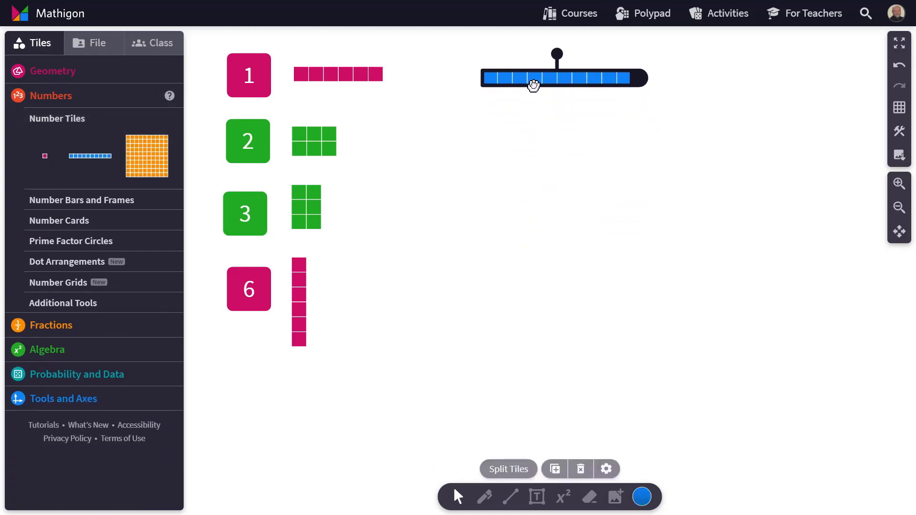
pyautogui.click(45, 158)
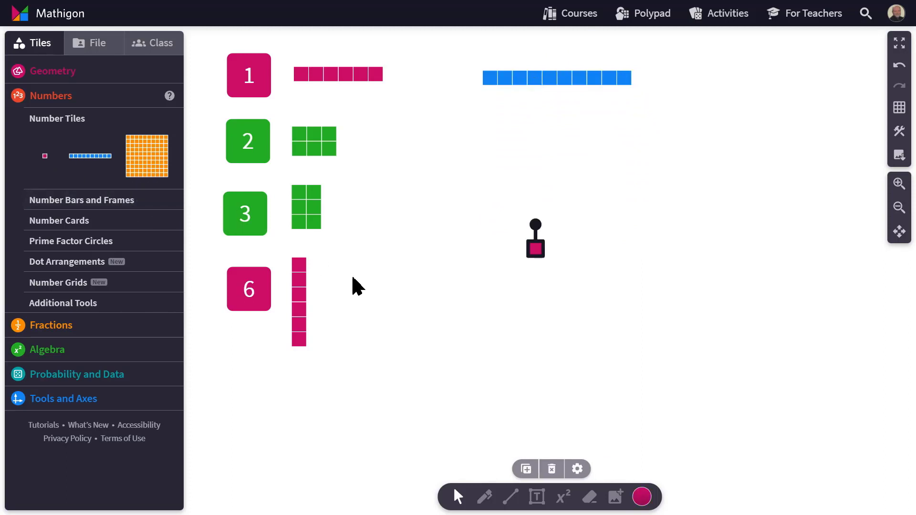
pyautogui.hotkey('ctrl', 'd')
pyautogui.hotkey('ctrl', 'd')
pyautogui.moveTo(517, 219); pyautogui.dragTo(505, 123)
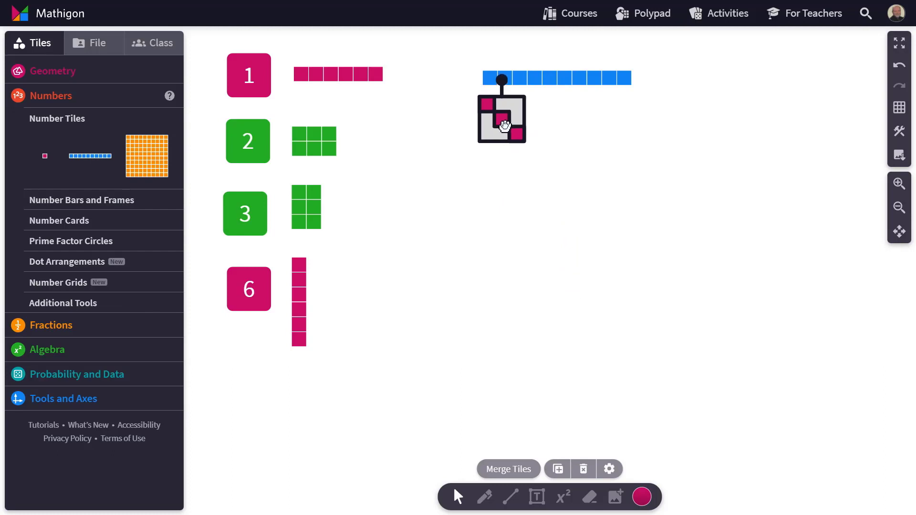
# Merge the ten-unit bar with the three single tiles and stretch the result into one row of thirteen
pyautogui.click(542, 140)
pyautogui.moveTo(471, 67); pyautogui.dragTo(604, 144)
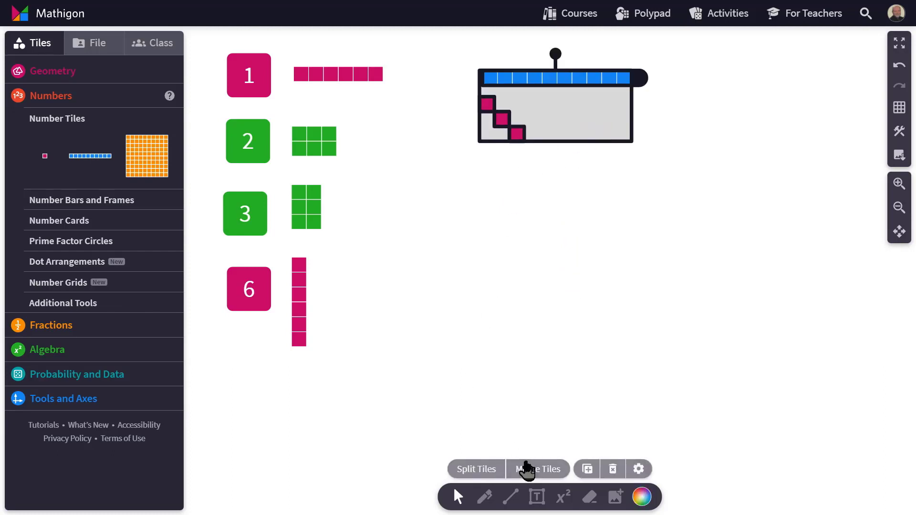
pyautogui.click(536, 473)
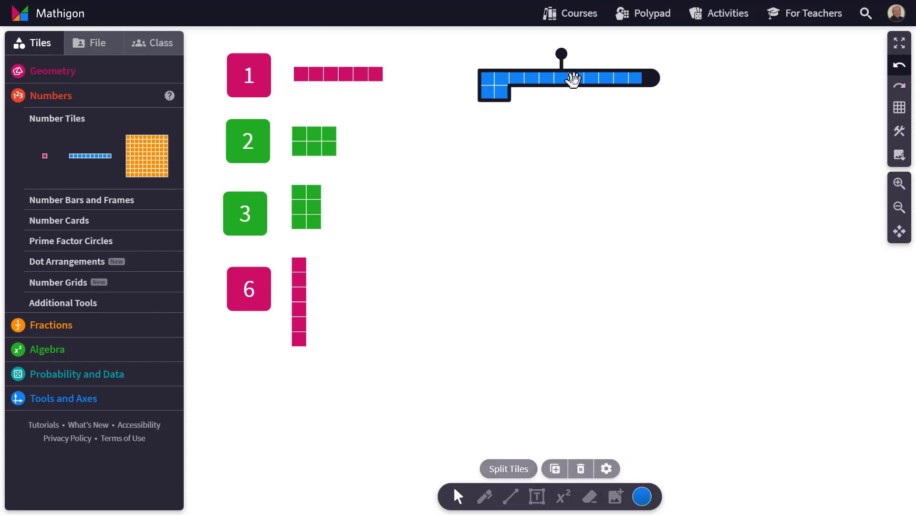
pyautogui.moveTo(644, 80); pyautogui.dragTo(673, 76)
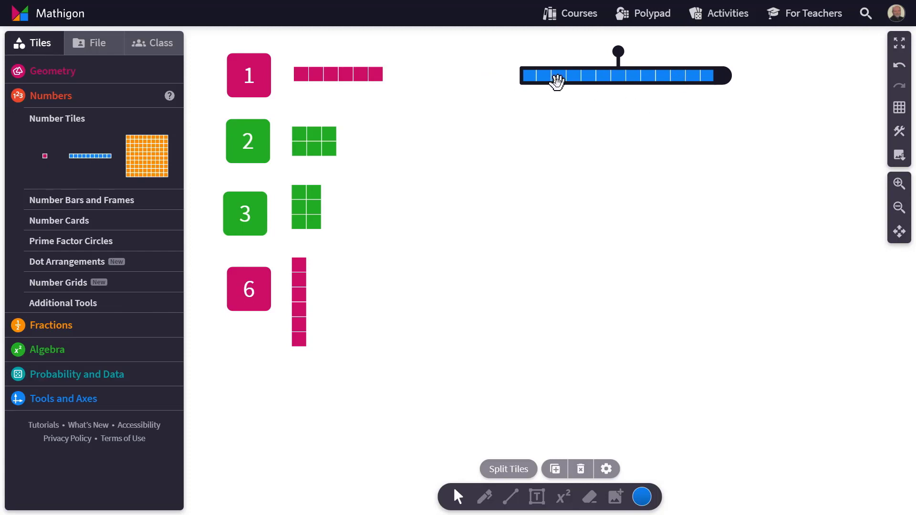
# Duplicate the thirteen-unit bar, align the copy below the original and reshape it into a single column of thirteen
pyautogui.moveTo(557, 82); pyautogui.dragTo(549, 85)
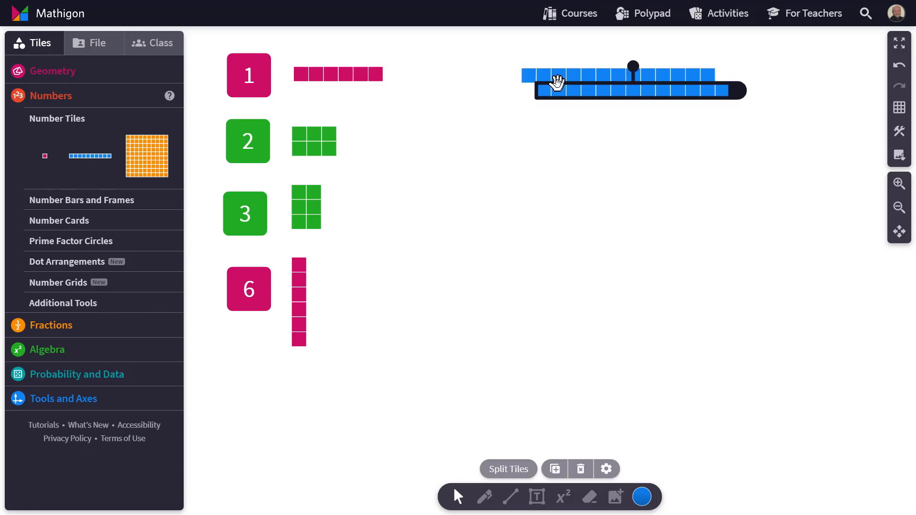
pyautogui.moveTo(620, 92); pyautogui.dragTo(607, 136)
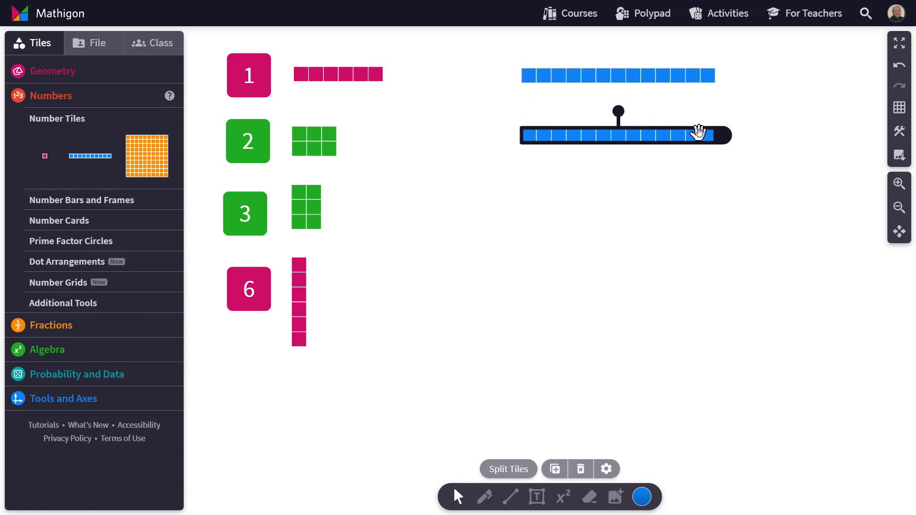
pyautogui.moveTo(716, 136); pyautogui.dragTo(550, 145)
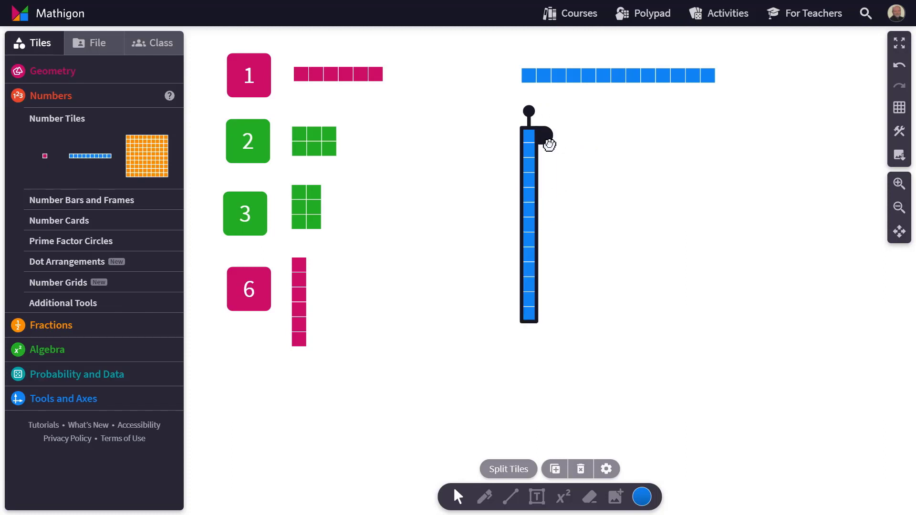
pyautogui.click(577, 153)
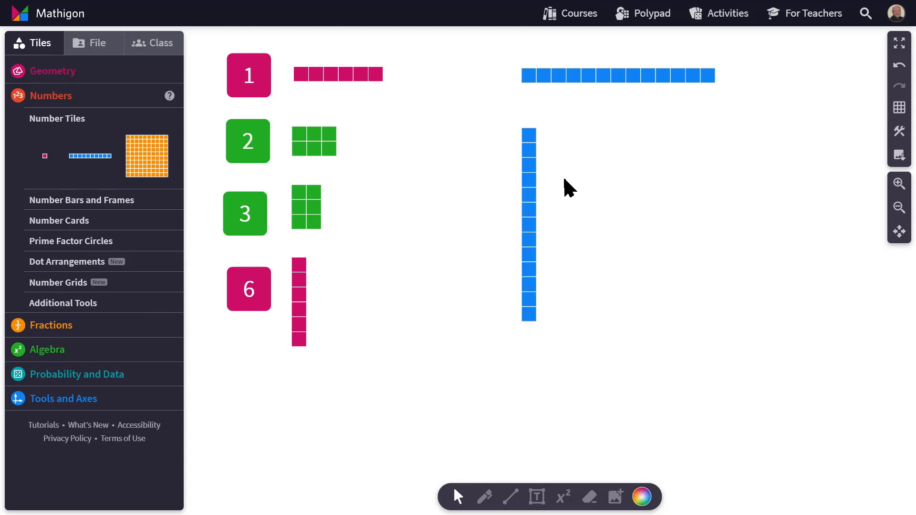
# Place number card 1 in front of the row of thirteen and a custom card 13 in front of the column
pyautogui.click(42, 221)
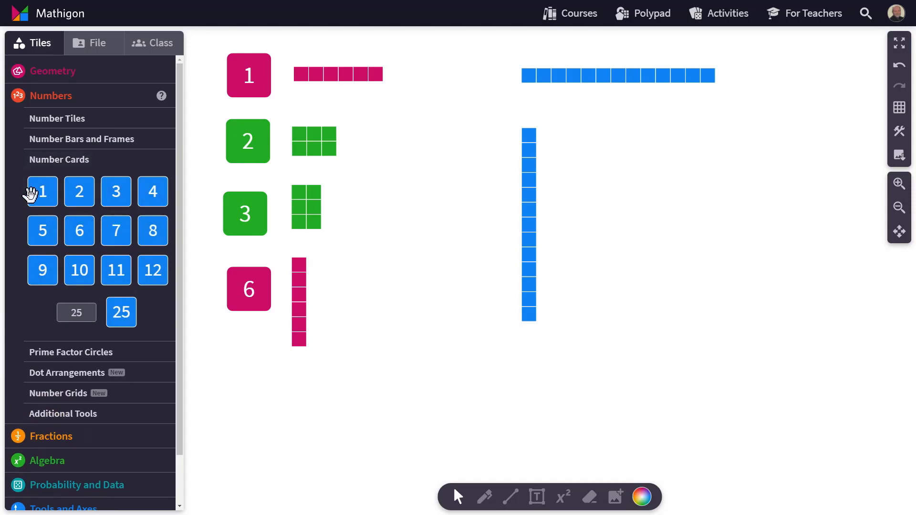
pyautogui.moveTo(30, 194); pyautogui.dragTo(457, 56)
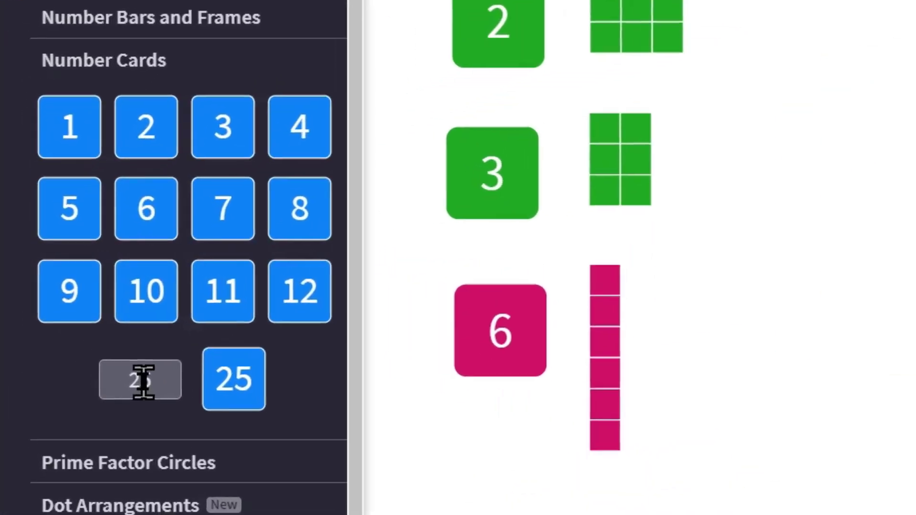
pyautogui.moveTo(149, 380); pyautogui.dragTo(110, 376)
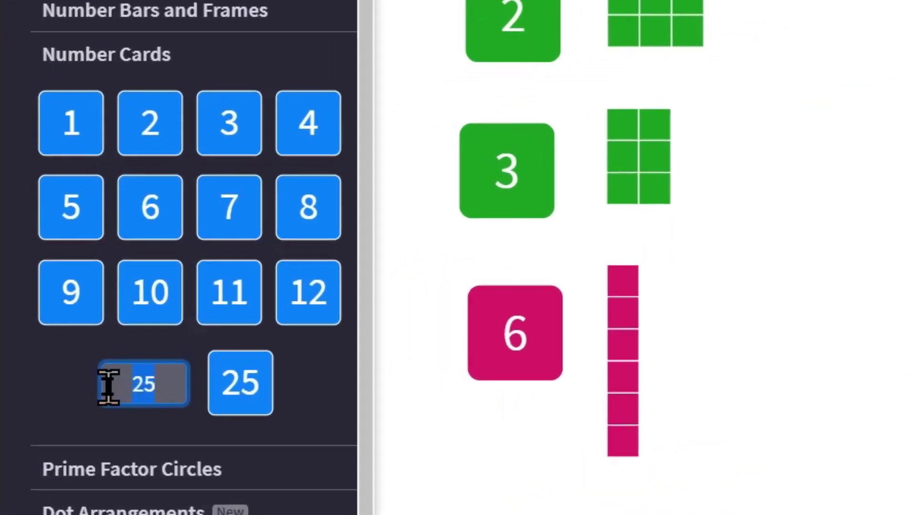
pyautogui.write('13')
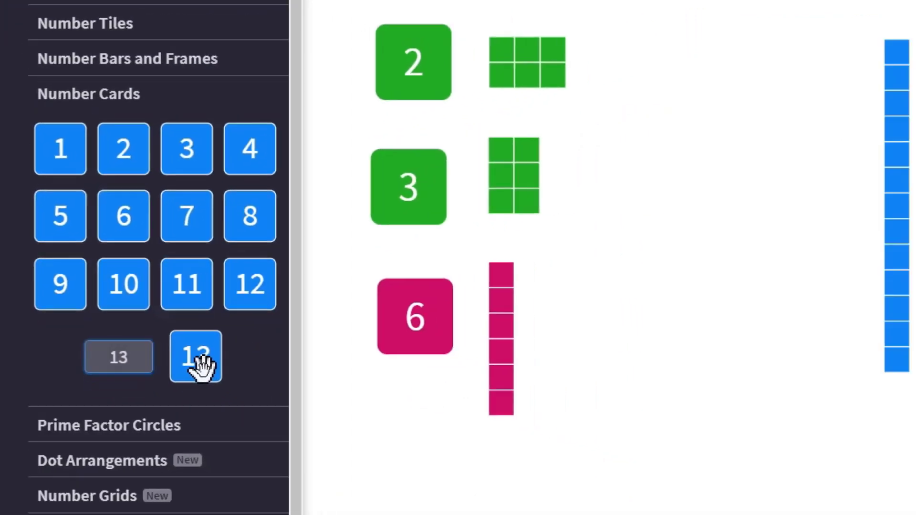
pyautogui.moveTo(243, 395); pyautogui.dragTo(915, 242)
pyautogui.moveTo(445, 247); pyautogui.dragTo(464, 200)
pyautogui.click(461, 286)
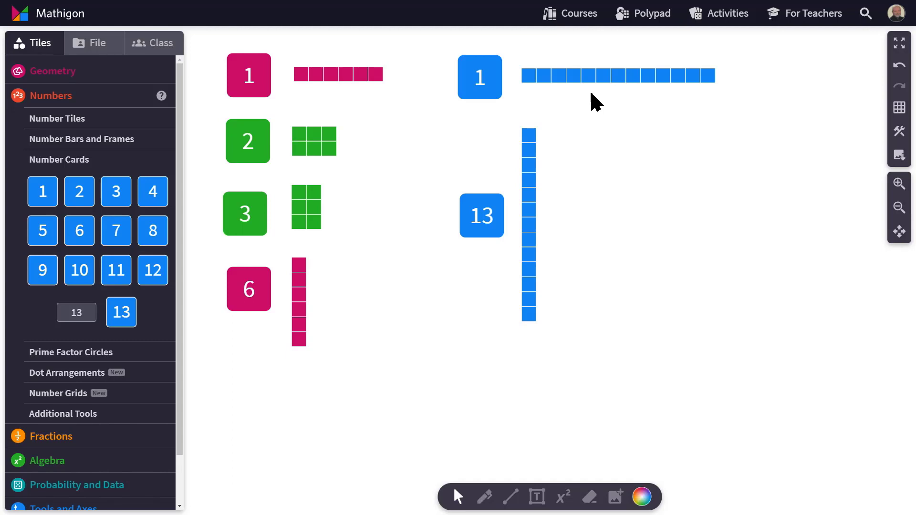
# Clear all tiles and cards from the canvas and place a new ten-unit bar near its top
pyautogui.moveTo(854, 411); pyautogui.dragTo(819, 286)
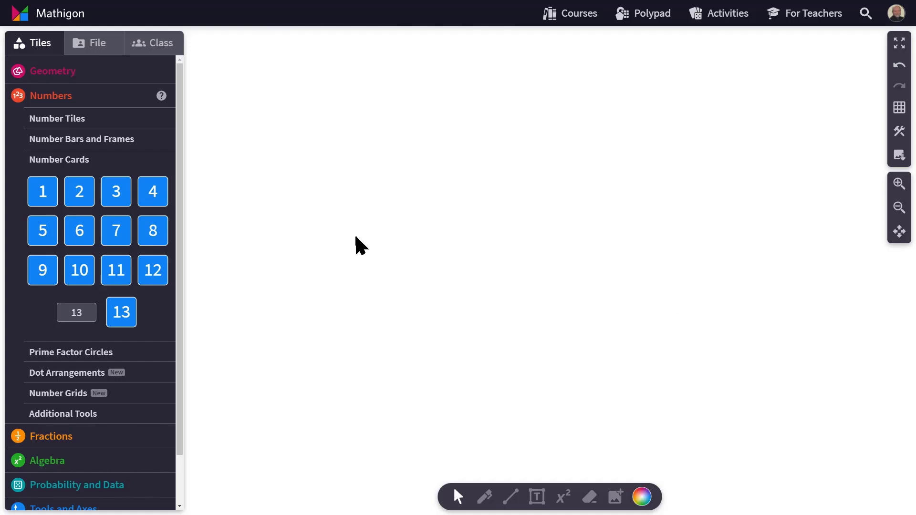
pyautogui.click(51, 123)
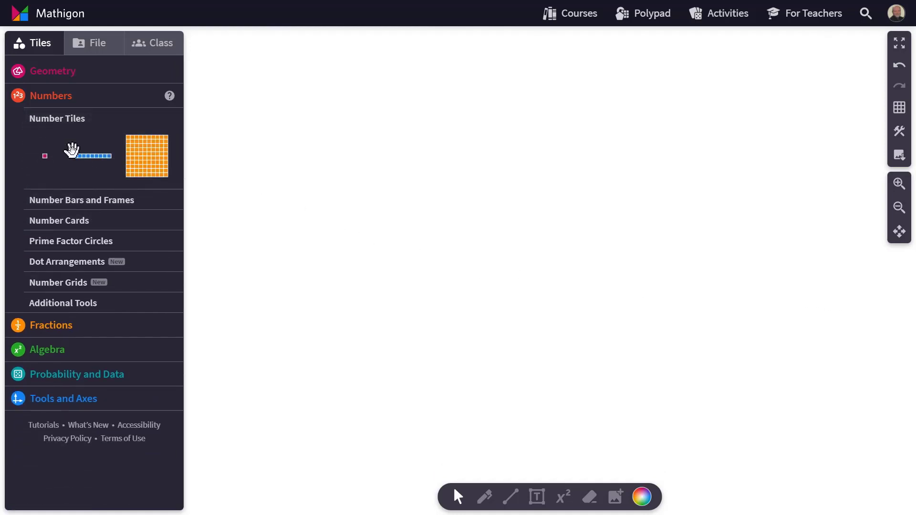
pyautogui.click(72, 152)
pyautogui.moveTo(506, 247); pyautogui.dragTo(346, 67)
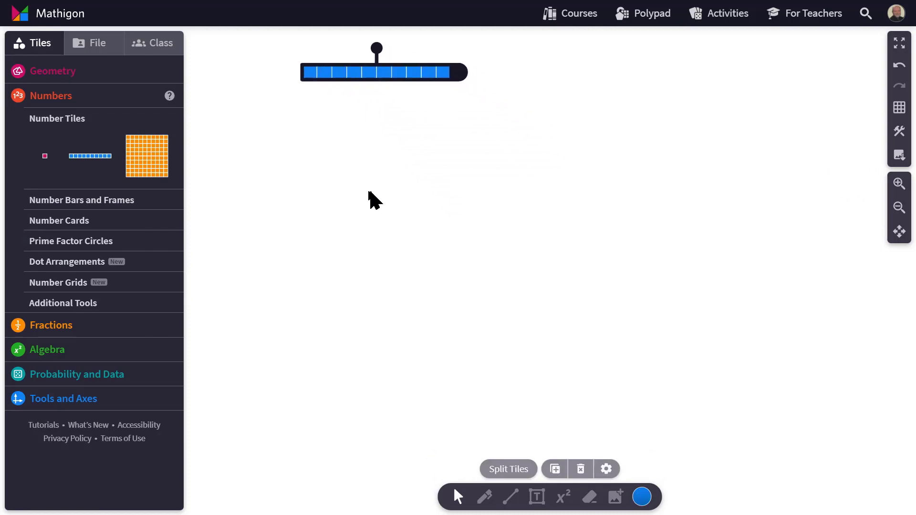
# Add six single-unit number tiles to the canvas
pyautogui.click(44, 158)
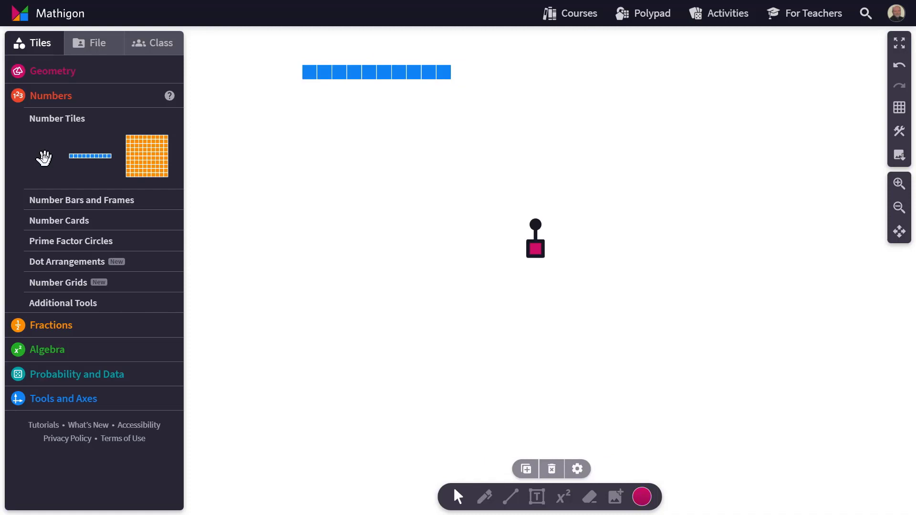
pyautogui.click(44, 157)
pyautogui.click(43, 157)
pyautogui.click(44, 157)
pyautogui.click(44, 158)
pyautogui.click(44, 158)
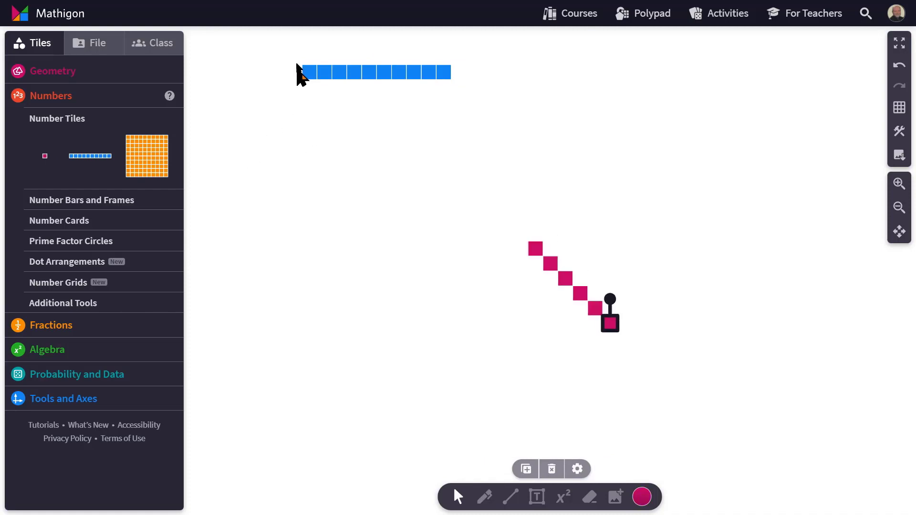
# Merge the ten-unit bar and the six single tiles into one sixteen-unit bar near the canvas top
pyautogui.moveTo(282, 43); pyautogui.dragTo(628, 332)
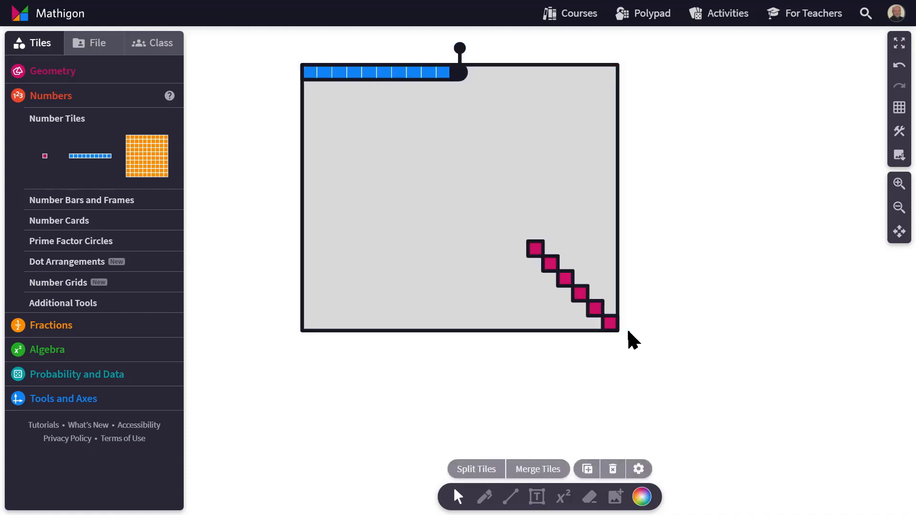
pyautogui.click(537, 467)
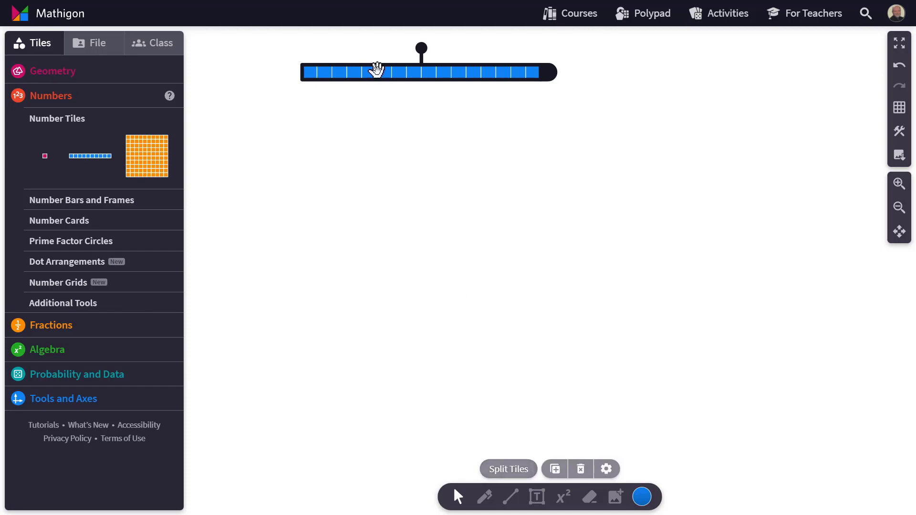
pyautogui.moveTo(377, 69); pyautogui.dragTo(384, 64)
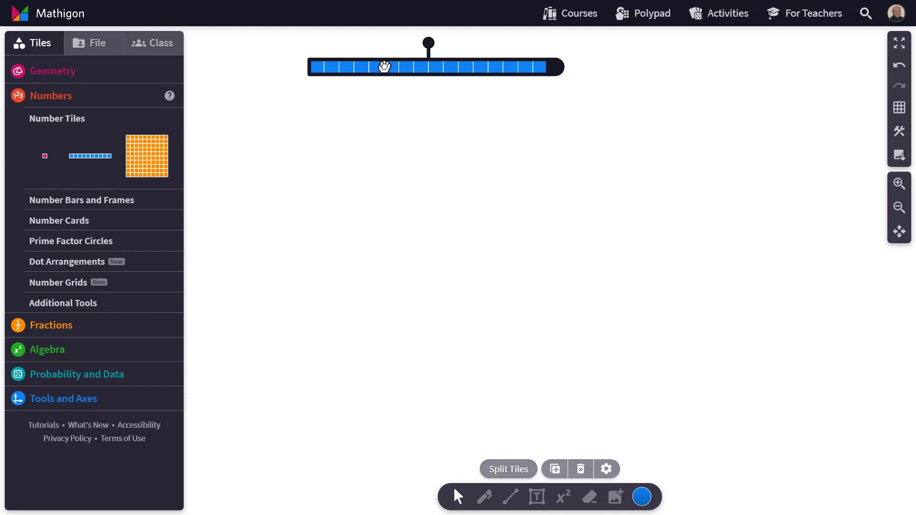
pyautogui.click(401, 112)
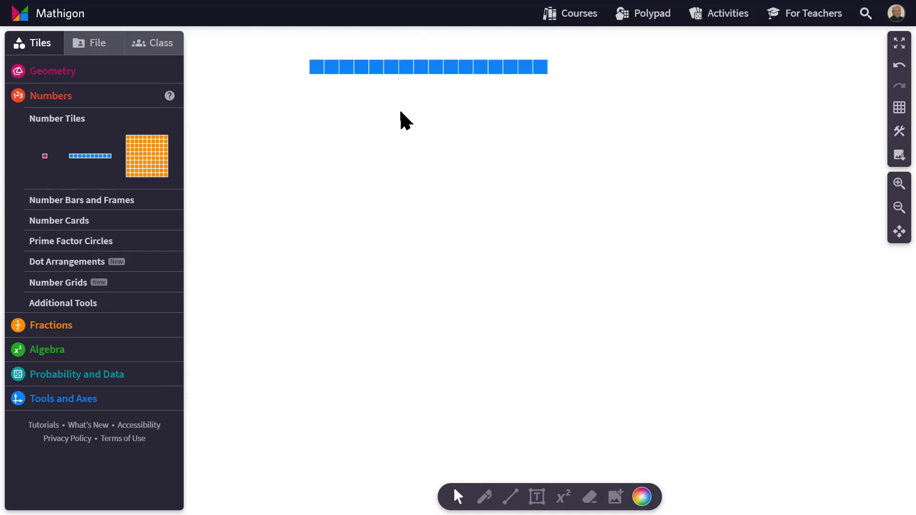
# Duplicate the sixteen-unit bar below the original as two rows of eight, and add another copy reshaped into a four-by-four square
pyautogui.click(394, 68)
pyautogui.hotkey('ctrl', 'd')
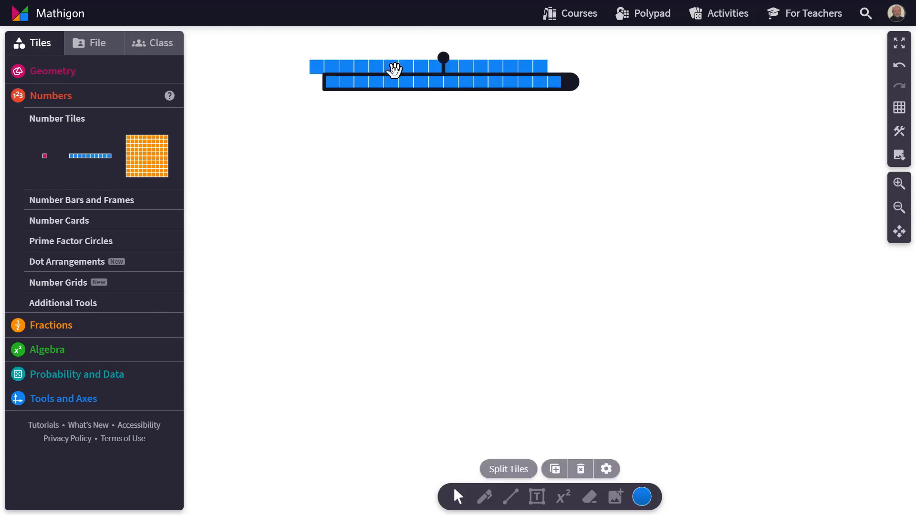
pyautogui.moveTo(401, 82); pyautogui.dragTo(387, 129)
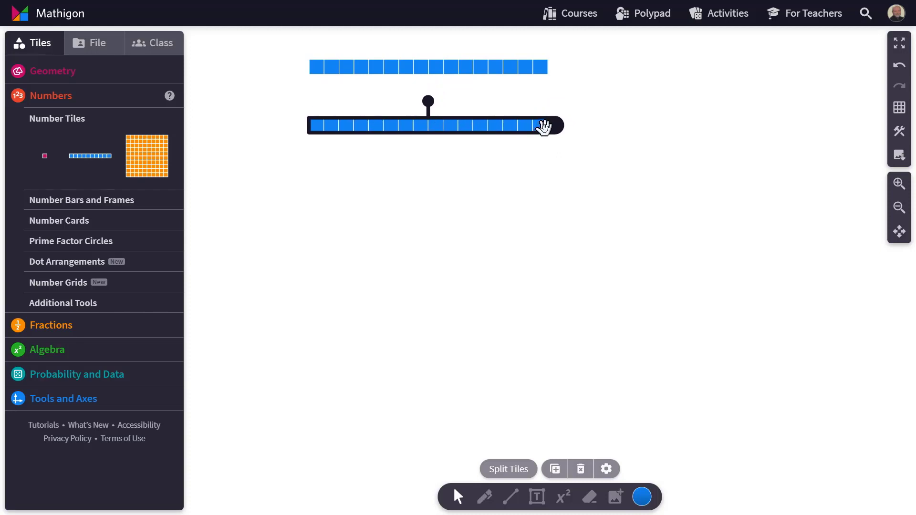
pyautogui.moveTo(549, 125); pyautogui.dragTo(440, 130)
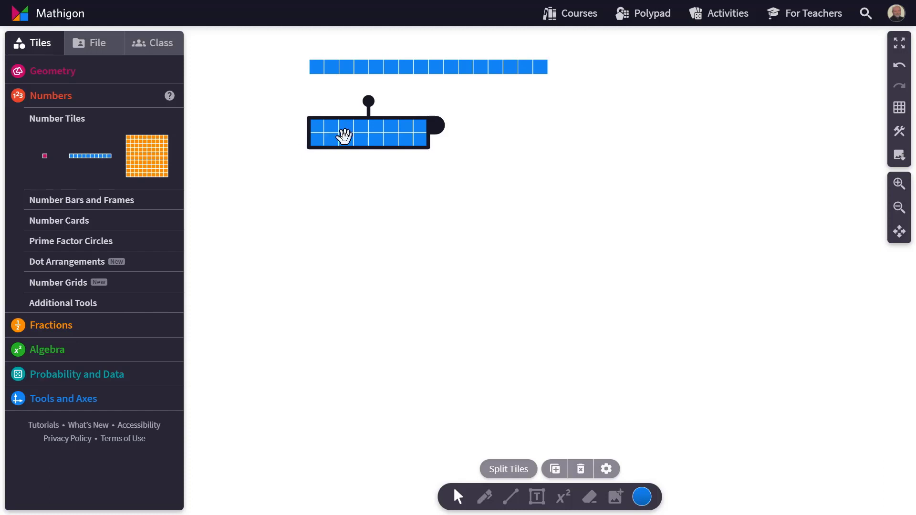
pyautogui.moveTo(344, 136); pyautogui.dragTo(350, 202)
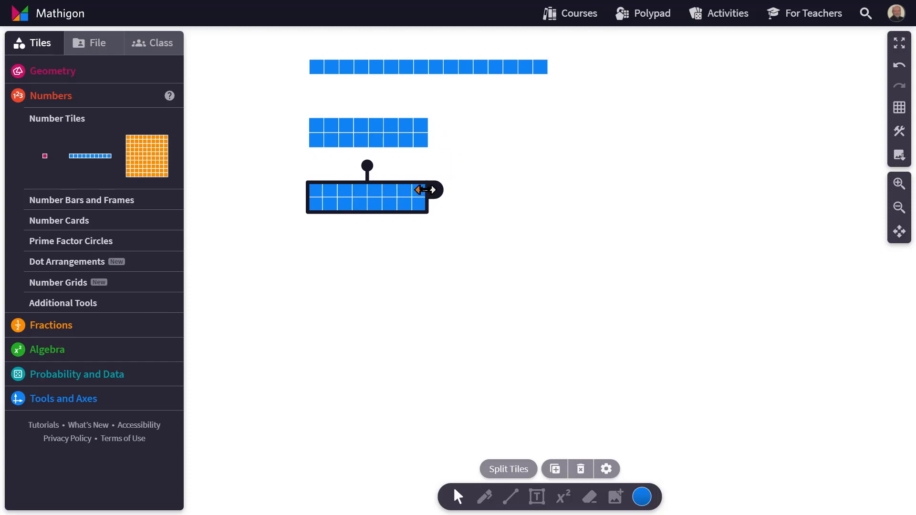
pyautogui.moveTo(430, 188); pyautogui.dragTo(377, 193)
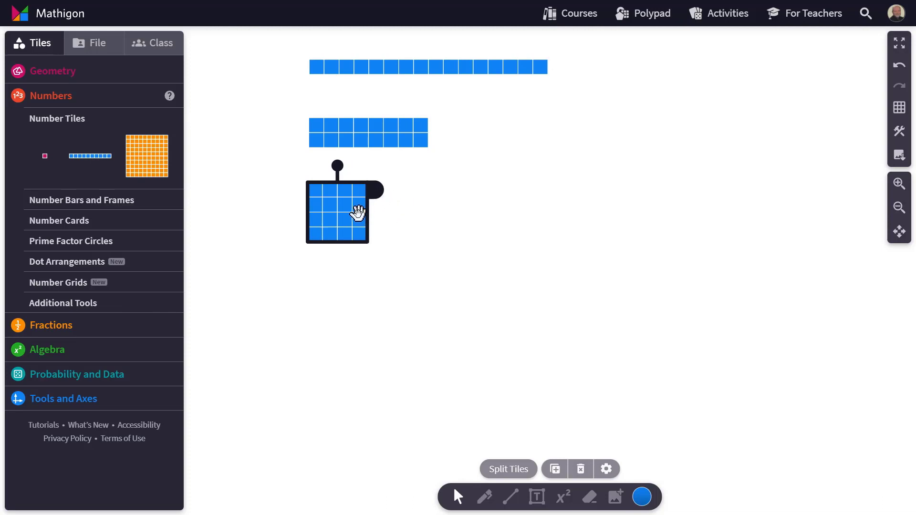
# Add a copy reshaped into eight rows of two below the square, and another as a single column of sixteen well apart from the others
pyautogui.moveTo(356, 211); pyautogui.dragTo(352, 286)
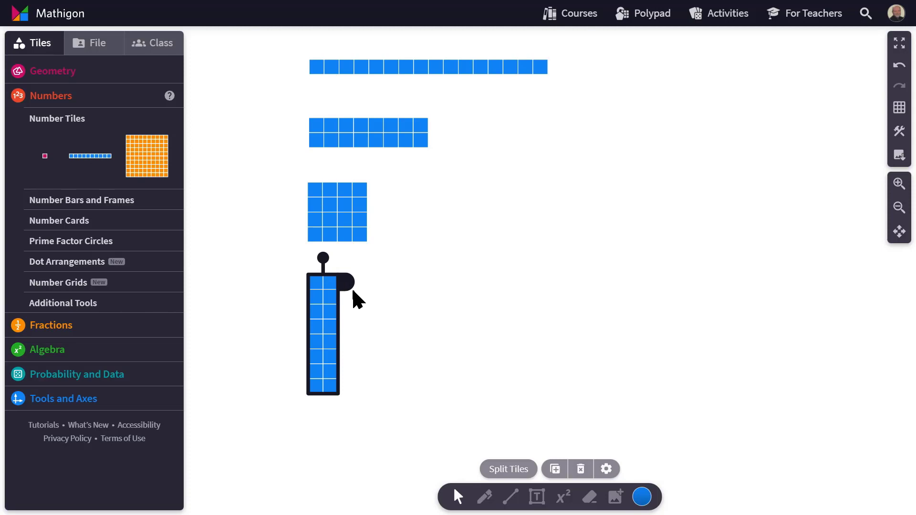
pyautogui.hotkey('ctrl', 'v')
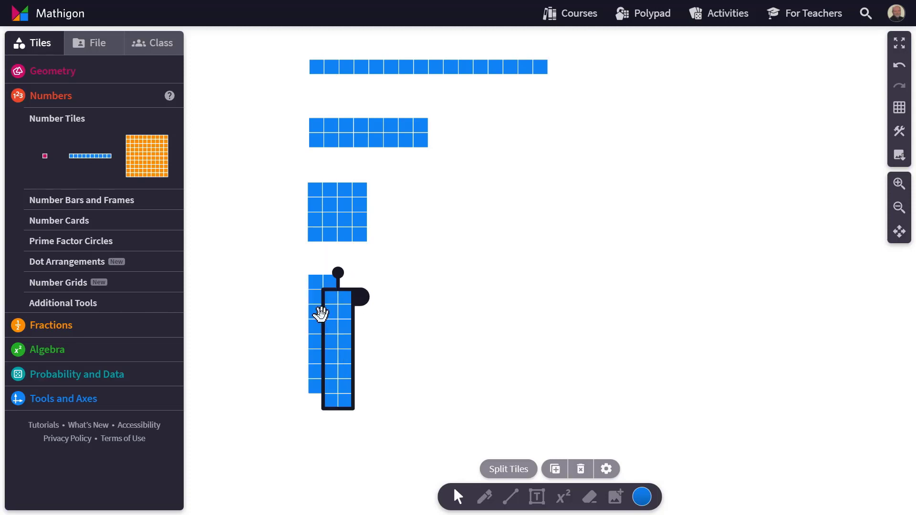
pyautogui.moveTo(335, 325); pyautogui.dragTo(715, 210)
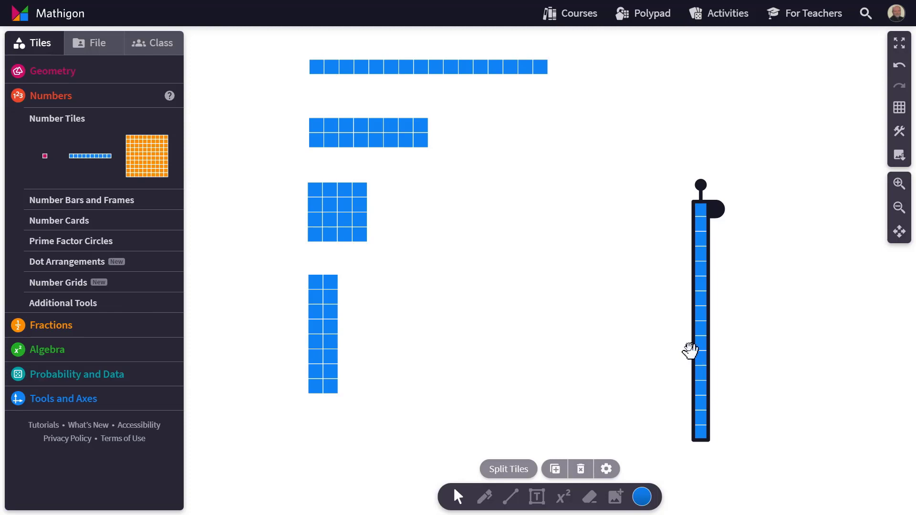
# Colour the row of sixteen and the column of sixteen green
pyautogui.keyDown('shift'); pyautogui.click(480, 69); pyautogui.keyUp('shift')
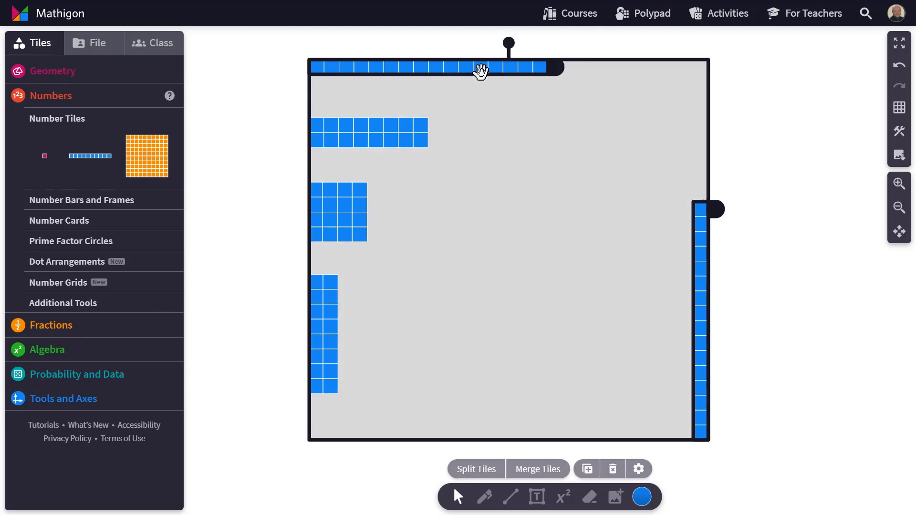
pyautogui.click(644, 498)
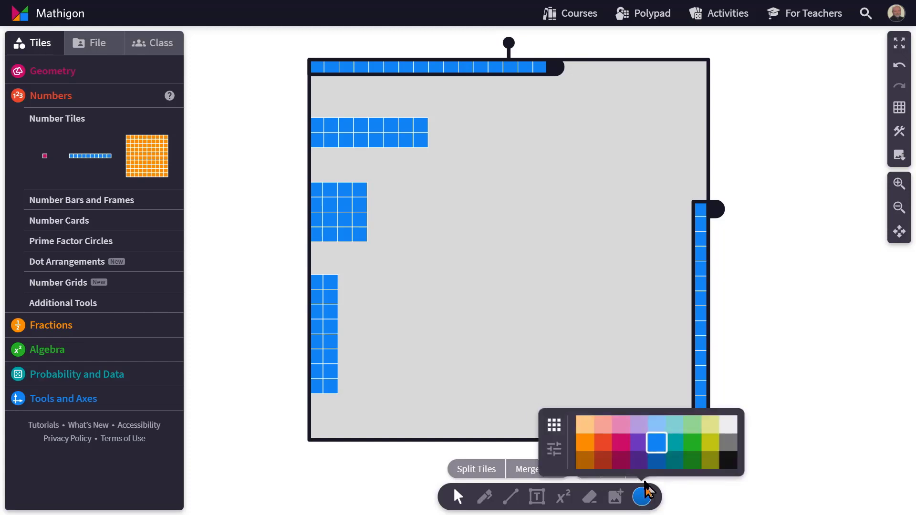
pyautogui.click(692, 449)
pyautogui.click(587, 300)
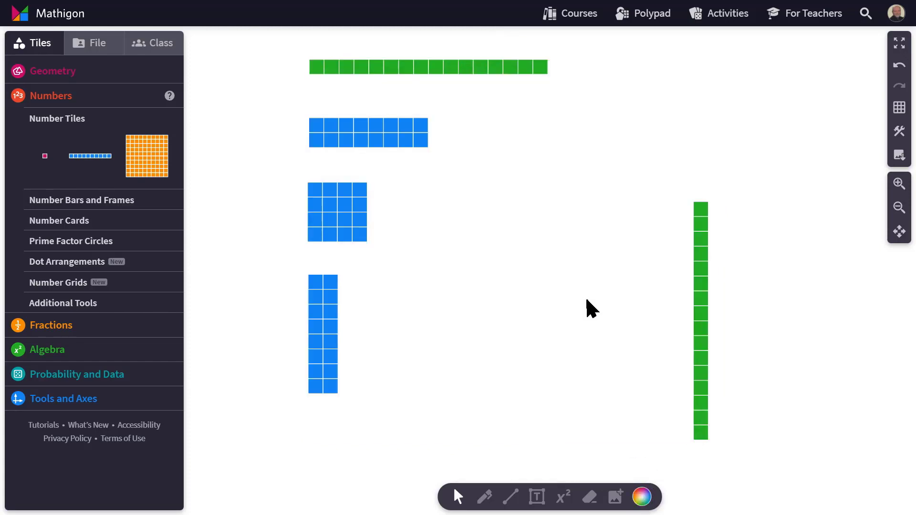
# Colour the four-by-four square magenta
pyautogui.click(361, 130)
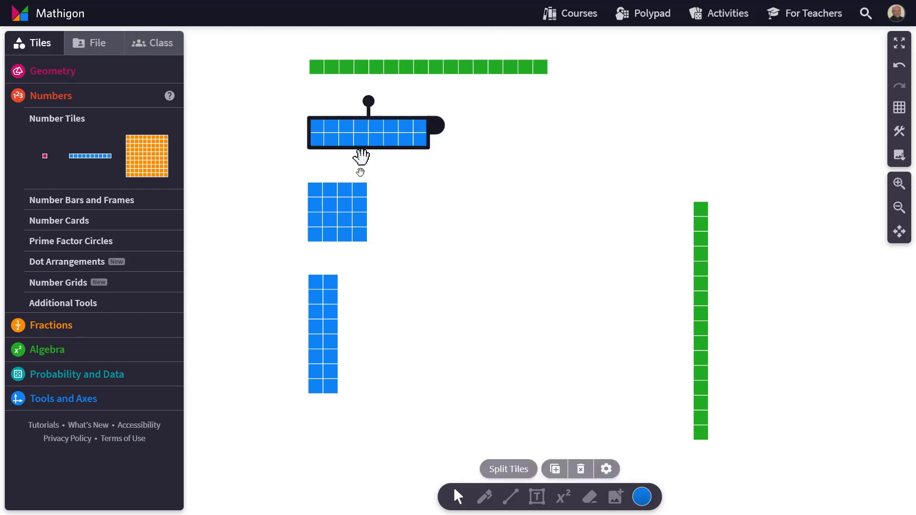
pyautogui.click(310, 368)
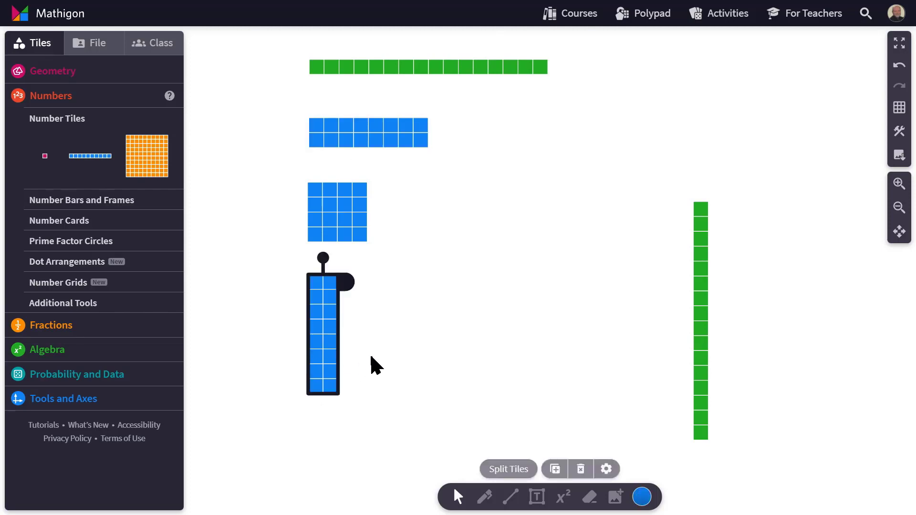
pyautogui.click(338, 221)
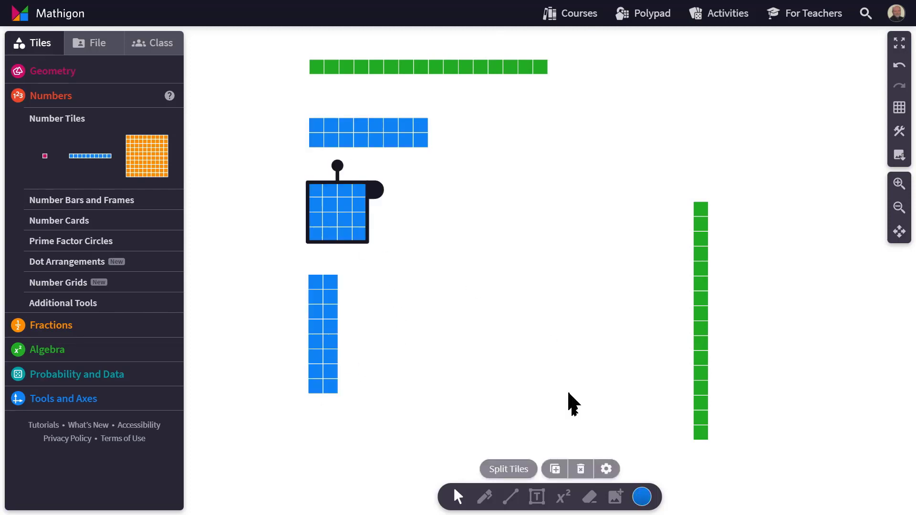
pyautogui.click(642, 497)
pyautogui.click(618, 448)
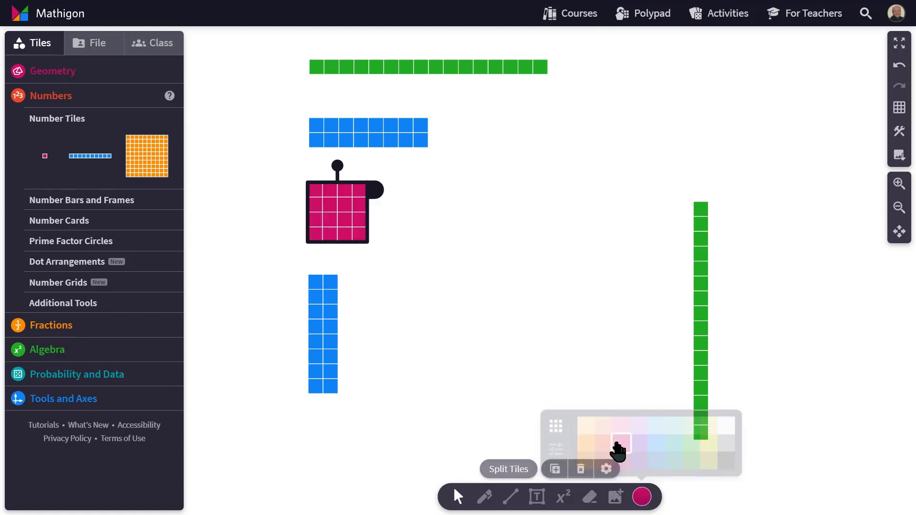
pyautogui.click(520, 365)
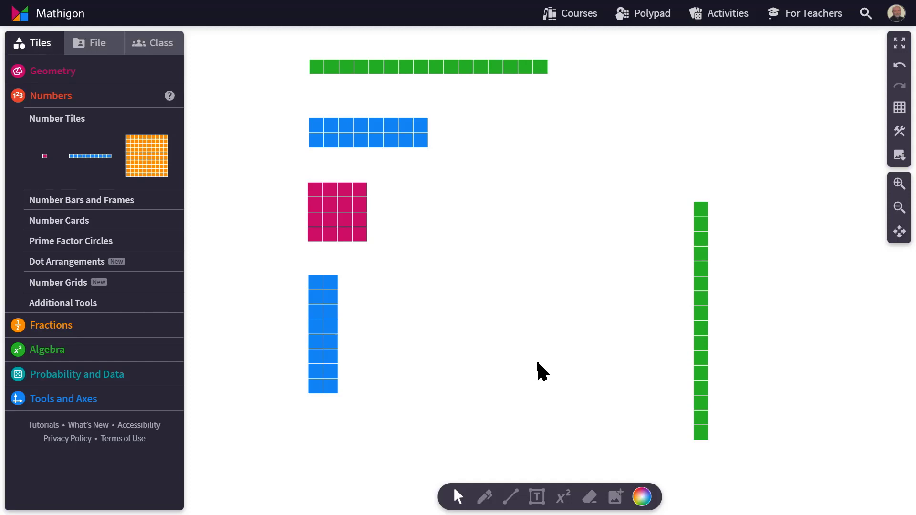
# Place number cards 1, 2, 4 and 8 in front of the arrangements with one, two, four and eight rows
pyautogui.click(61, 225)
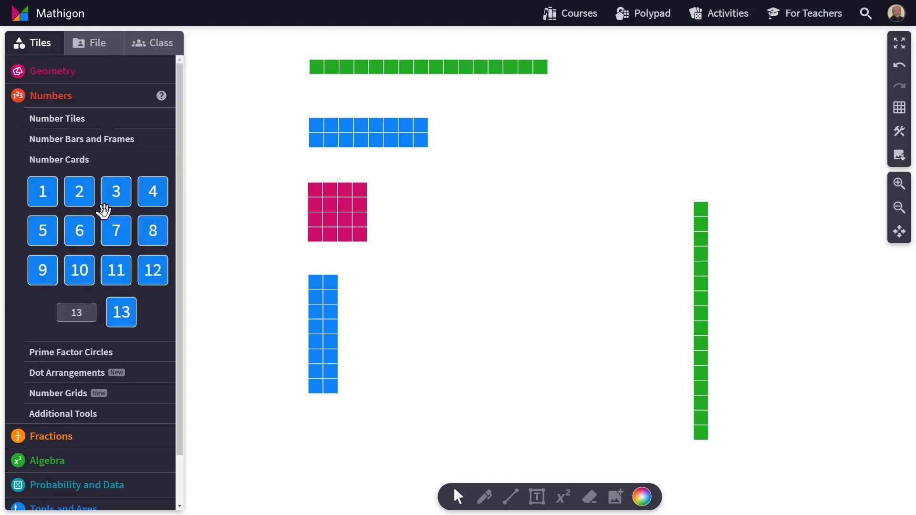
pyautogui.moveTo(46, 195); pyautogui.dragTo(241, 48)
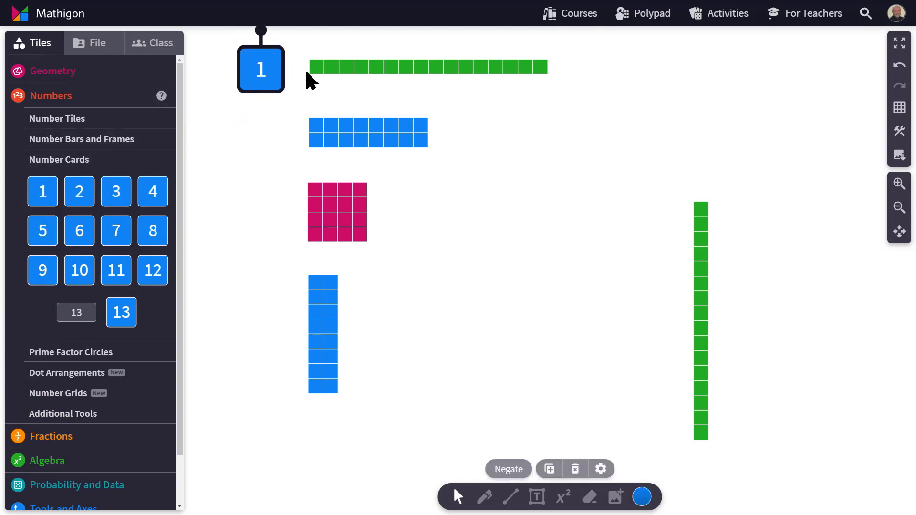
pyautogui.moveTo(71, 193); pyautogui.dragTo(234, 116)
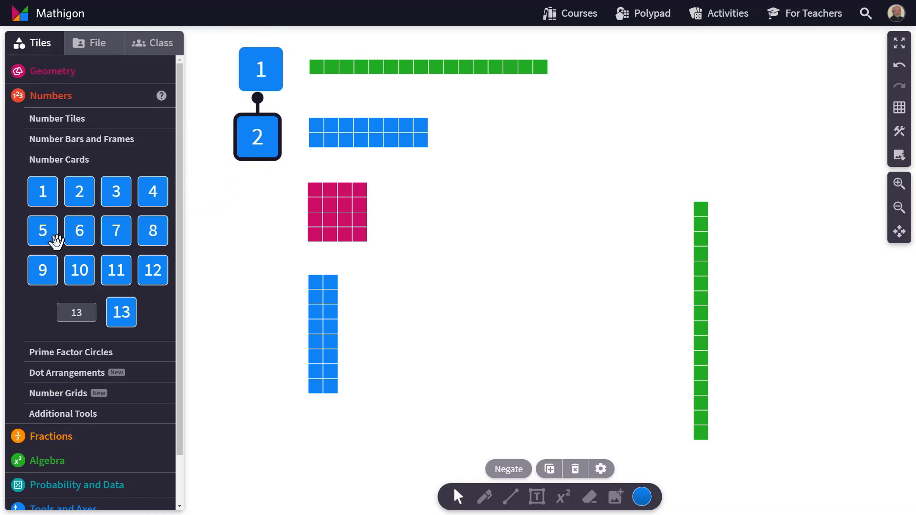
pyautogui.moveTo(153, 191); pyautogui.dragTo(243, 185)
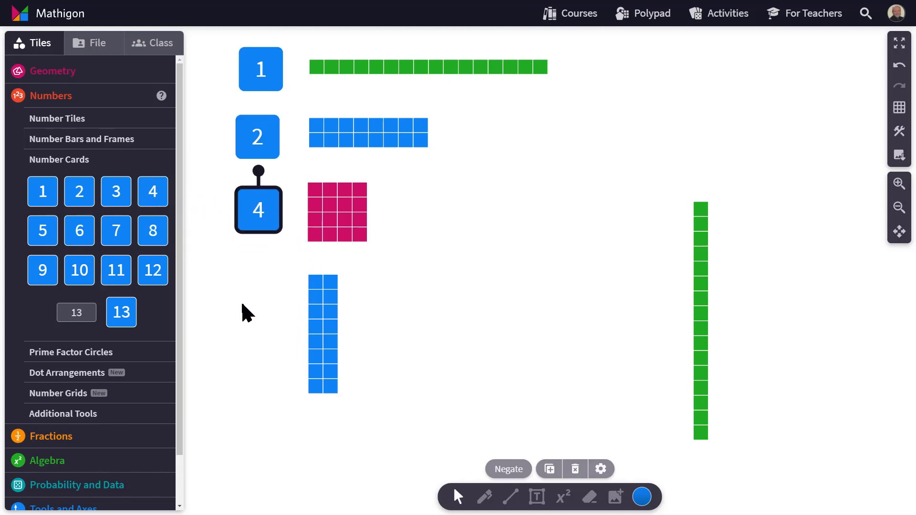
pyautogui.moveTo(156, 229); pyautogui.dragTo(235, 290)
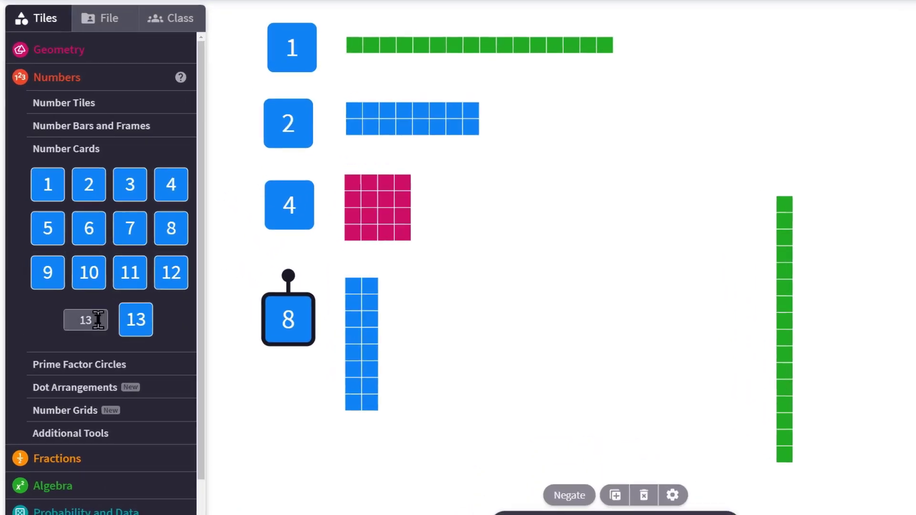
# Create a custom number card 16 and place it in front of the column of sixteen
pyautogui.doubleClick(98, 320)
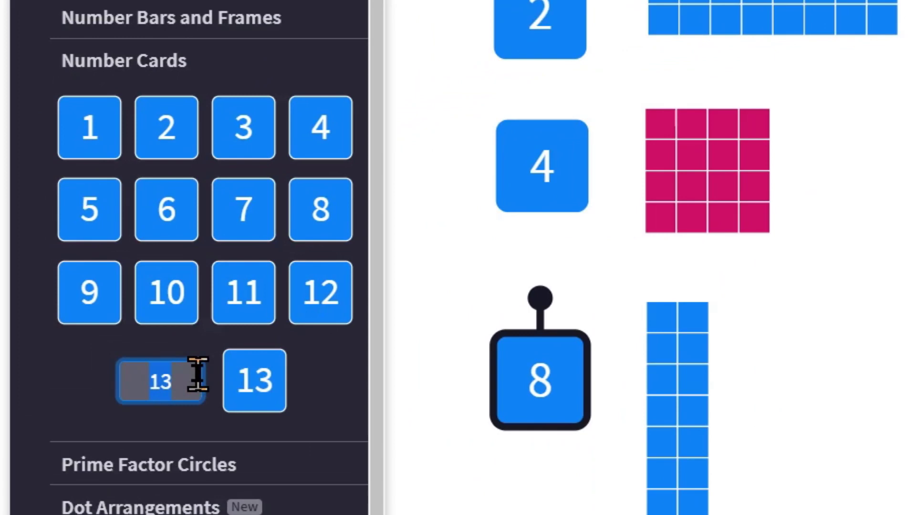
pyautogui.write('16')
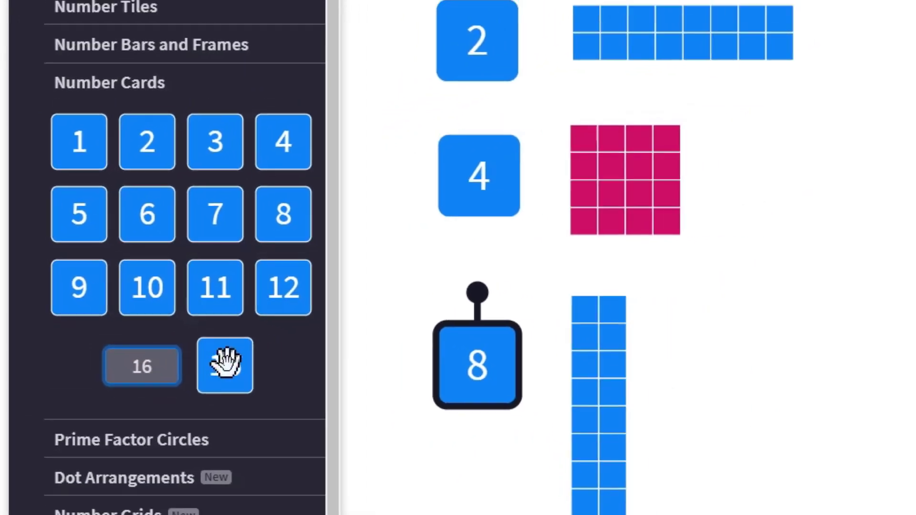
pyautogui.moveTo(254, 381); pyautogui.dragTo(624, 287)
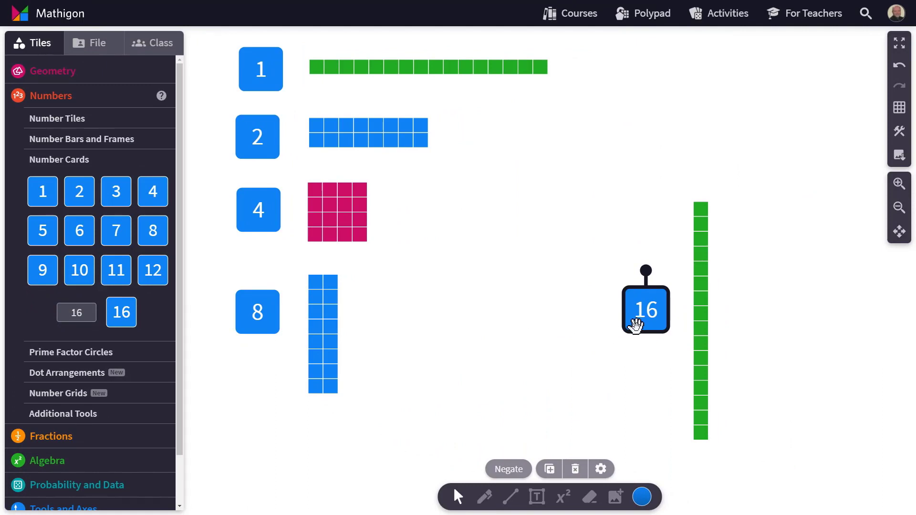
# Colour number cards 1 and 16 green
pyautogui.keyDown('shift'); pyautogui.click(265, 61); pyautogui.keyUp('shift')
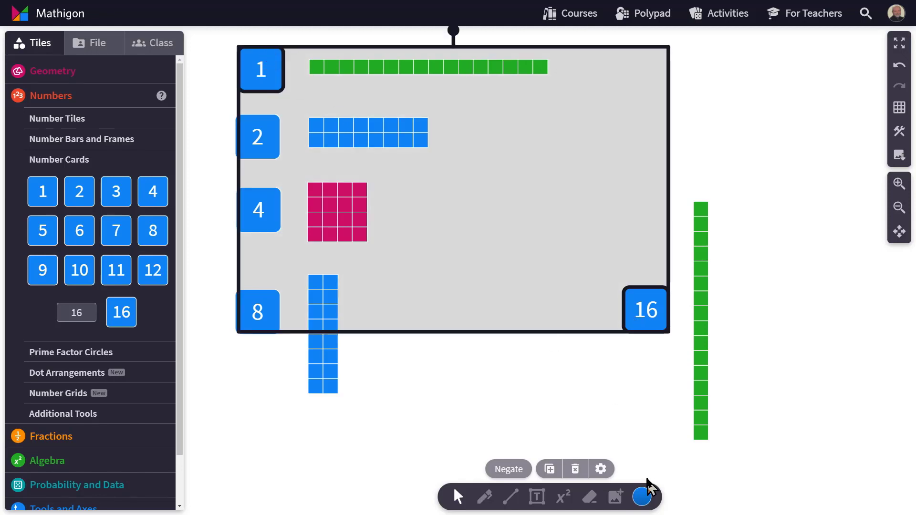
pyautogui.click(642, 497)
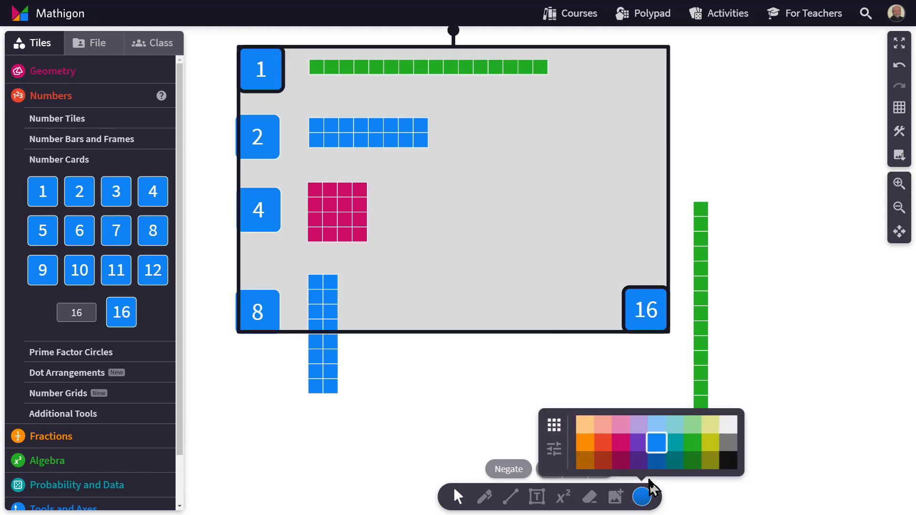
pyautogui.click(695, 449)
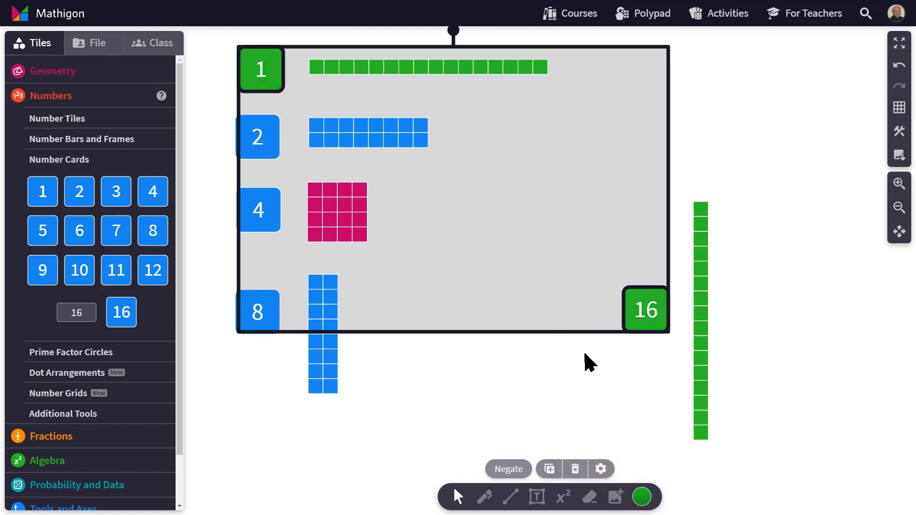
pyautogui.click(438, 381)
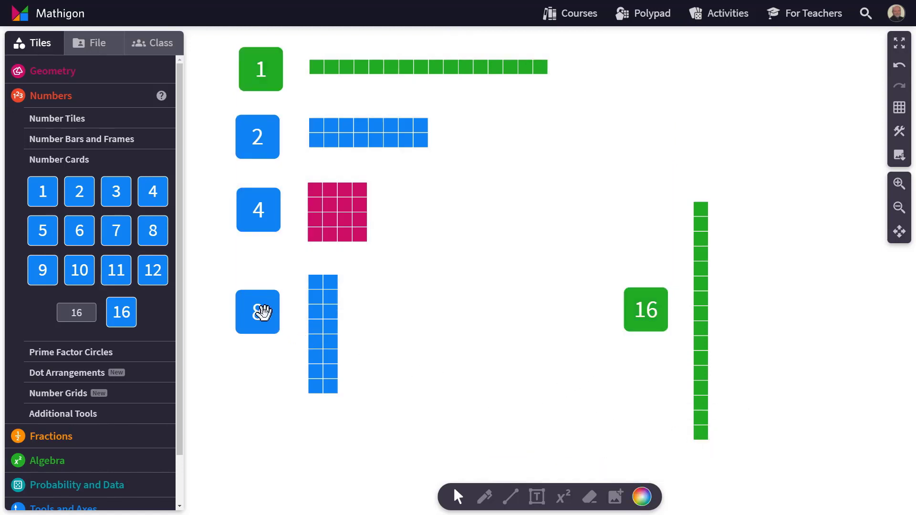
# Colour number card 4 magenta to match the four-by-four square
pyautogui.click(261, 218)
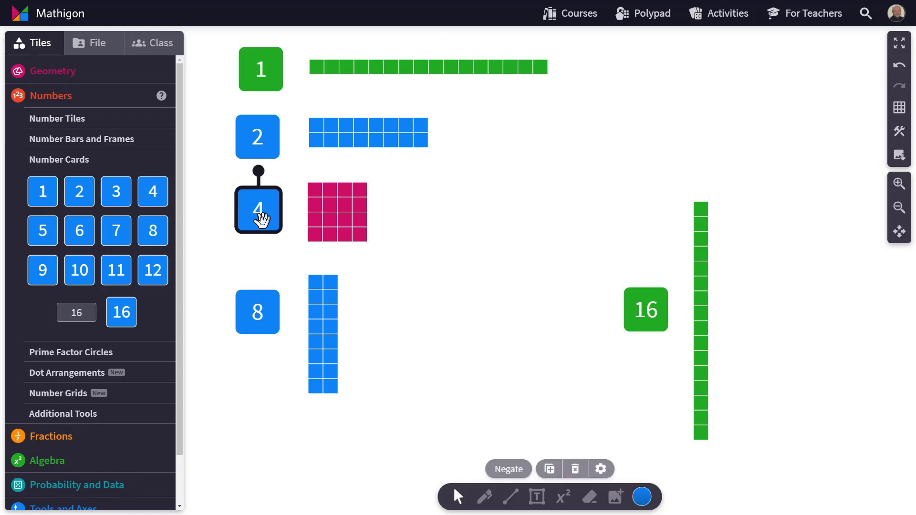
pyautogui.click(642, 496)
pyautogui.click(620, 442)
pyautogui.click(552, 376)
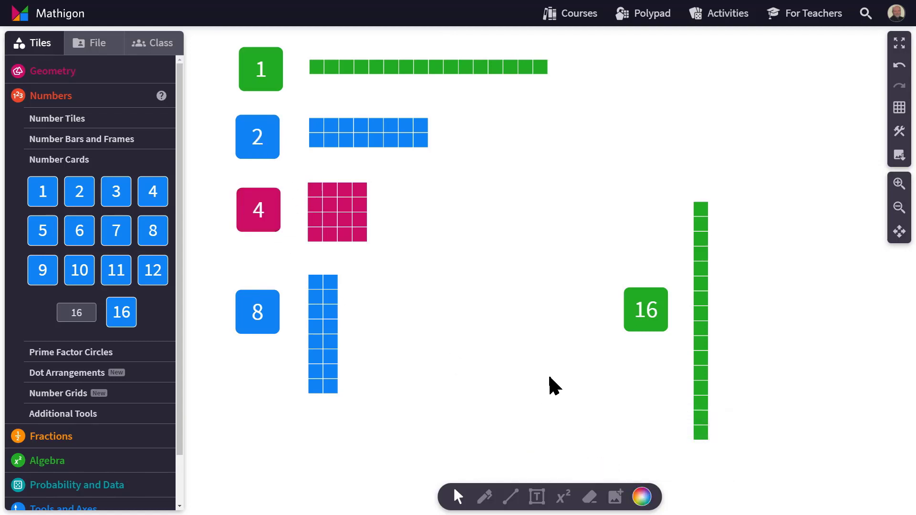